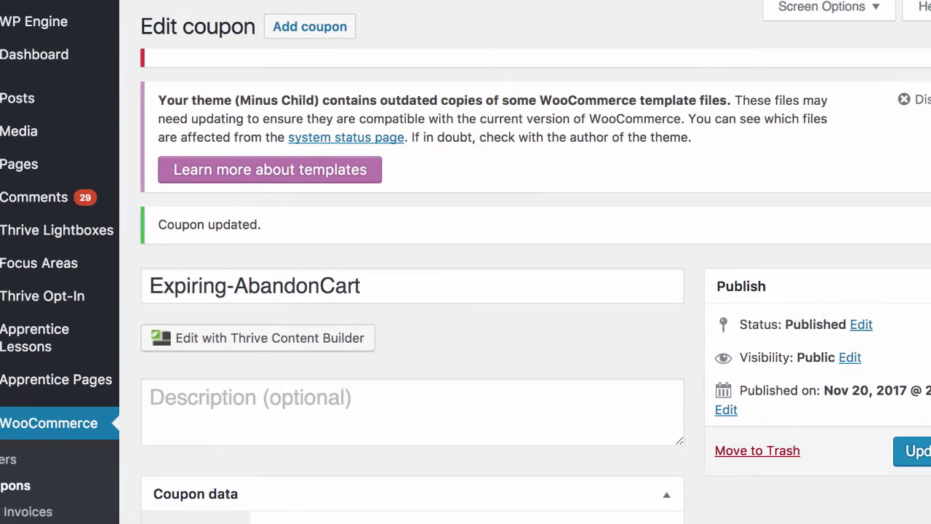
- Enable 'Allow free shipping' on the Expiring-AbandonCart coupon and update the coupon
{"action": "scroll", "coordinate": [453, 181], "scroll_direction": "down", "scroll_amount": 3}
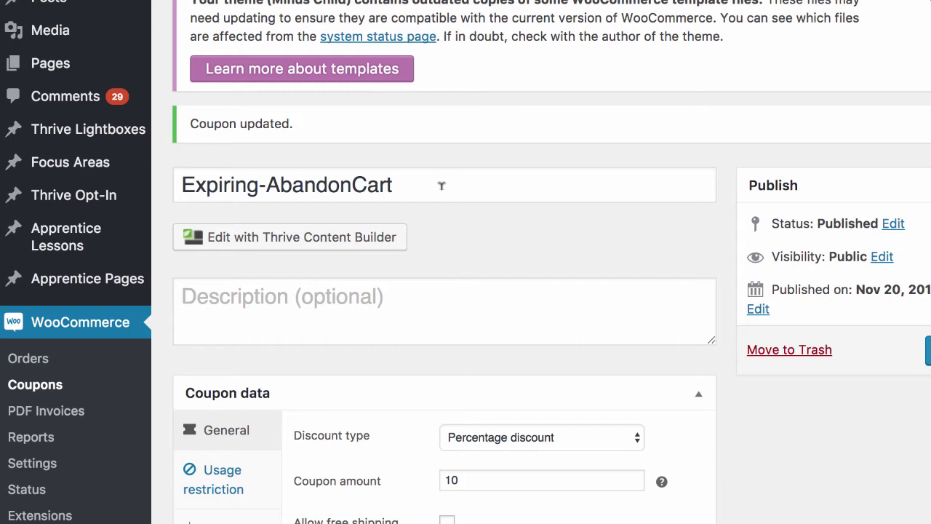
{"action": "scroll", "coordinate": [489, 263], "scroll_direction": "down", "scroll_amount": 5}
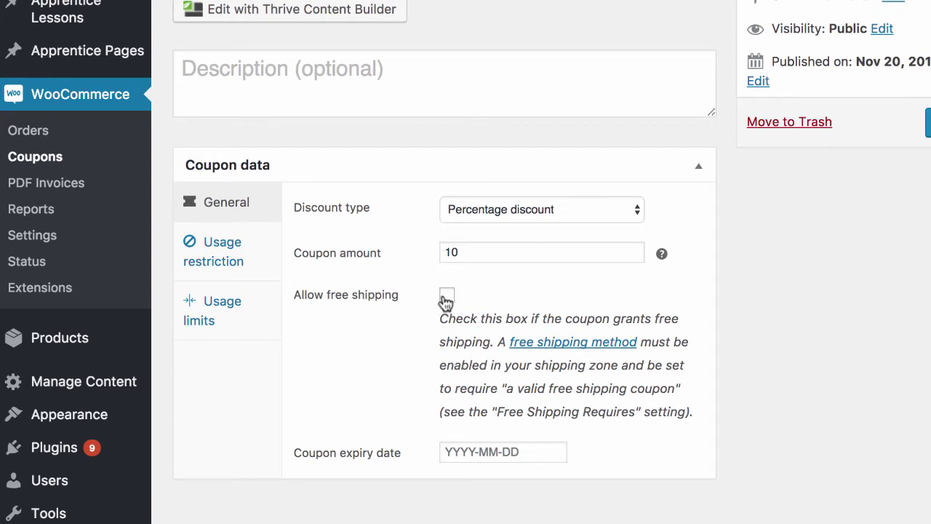
{"action": "left_click", "coordinate": [446, 295]}
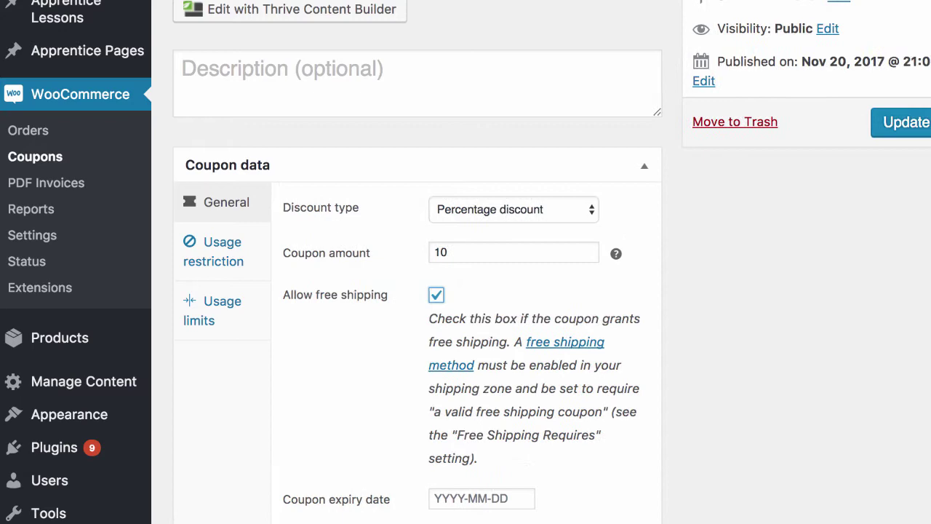
{"action": "left_click", "coordinate": [876, 129]}
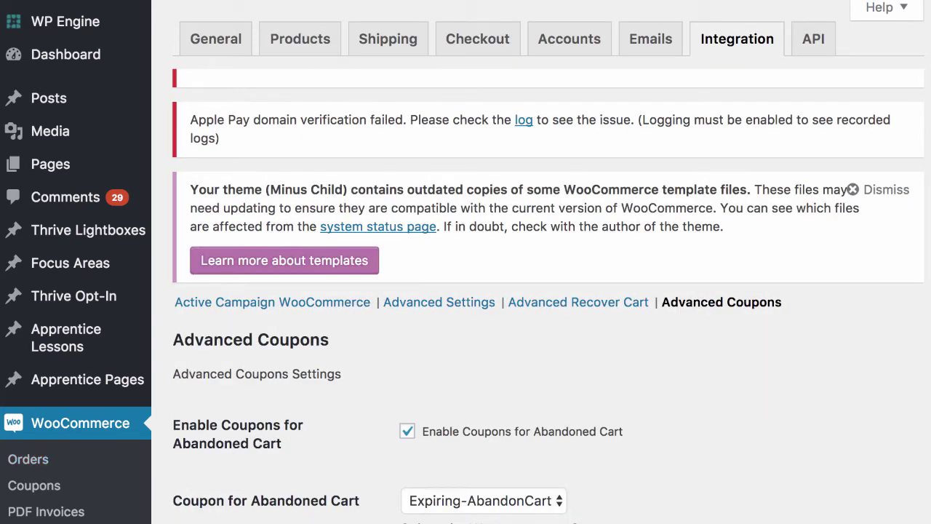
{"action": "scroll", "coordinate": [312, 366], "scroll_direction": "down", "scroll_amount": 4}
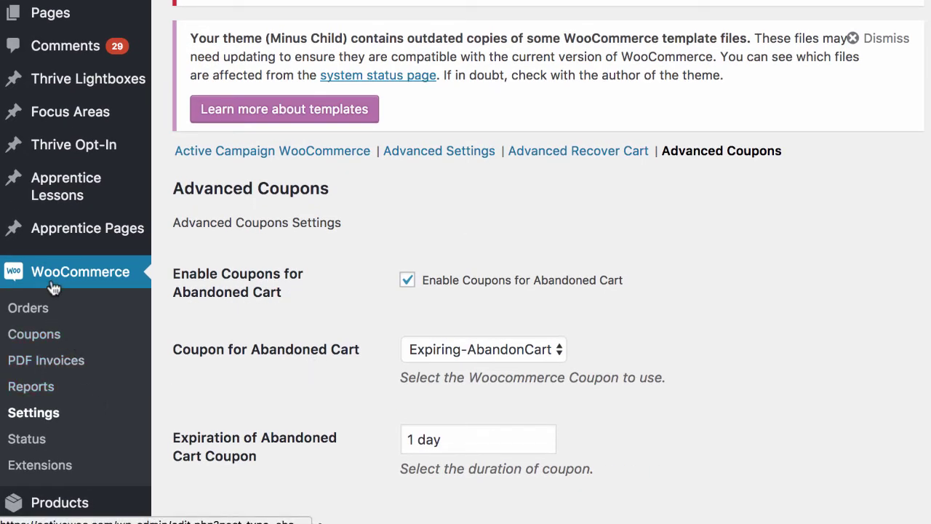
{"action": "scroll", "coordinate": [390, 312], "scroll_direction": "up", "scroll_amount": 4}
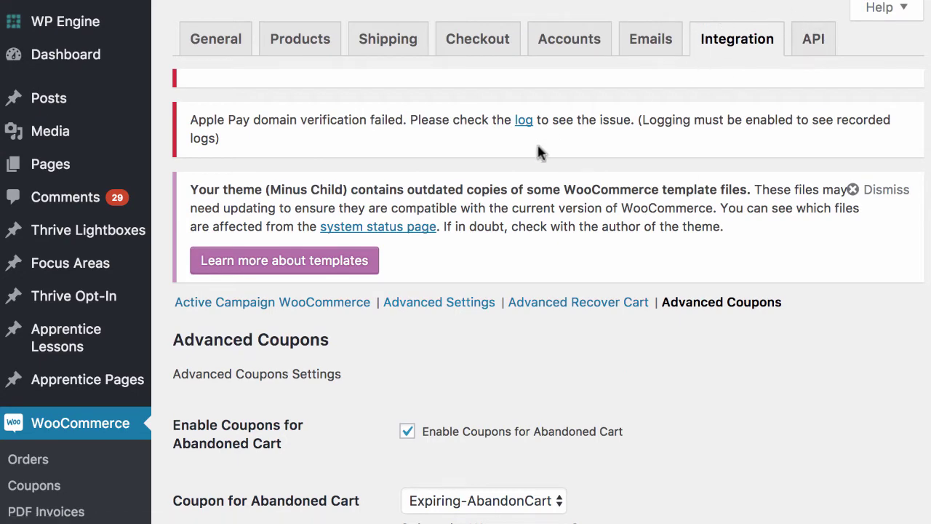
{"action": "scroll", "coordinate": [536, 150], "scroll_direction": "down", "scroll_amount": 1}
{"action": "scroll", "coordinate": [807, 318], "scroll_direction": "down", "scroll_amount": 8}
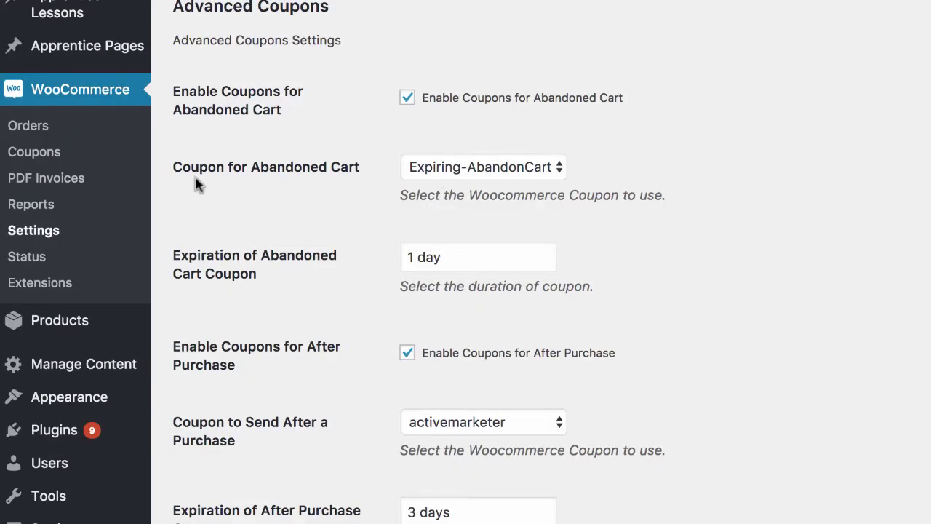
{"action": "scroll", "coordinate": [345, 218], "scroll_direction": "down", "scroll_amount": 2}
{"action": "left_click", "coordinate": [412, 170]}
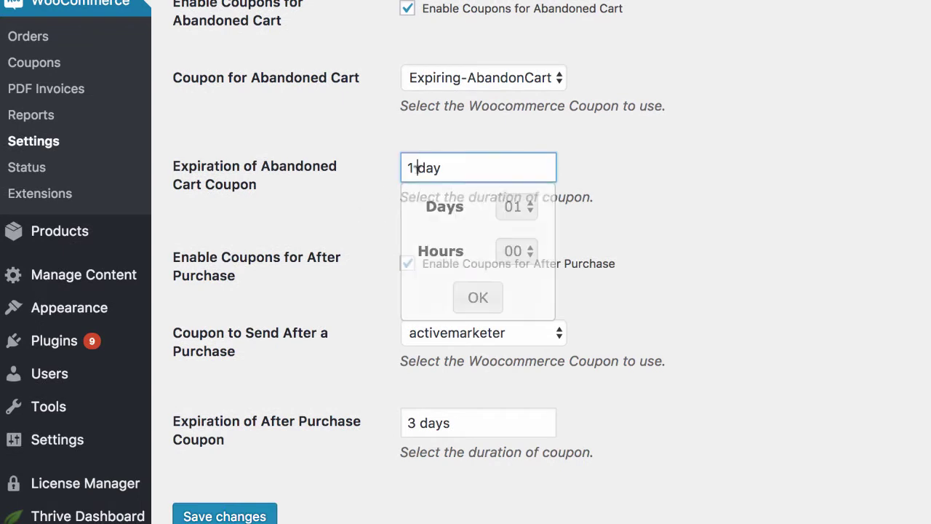
{"action": "left_click", "coordinate": [504, 207]}
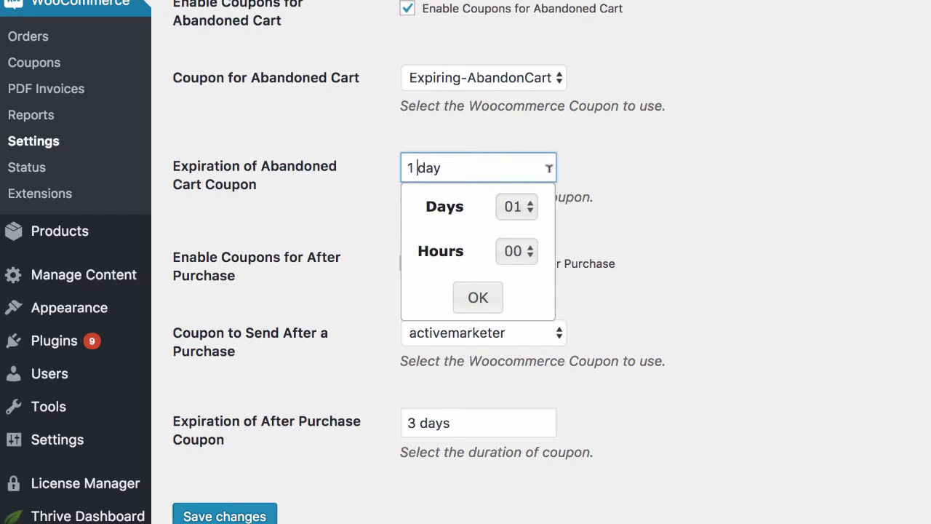
{"action": "left_click", "coordinate": [600, 179]}
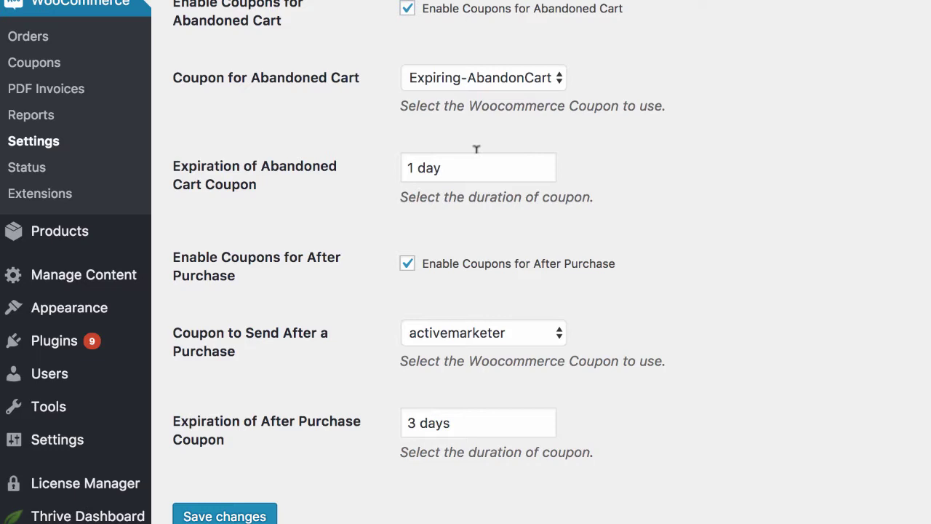
{"action": "scroll", "coordinate": [477, 149], "scroll_direction": "up", "scroll_amount": 1}
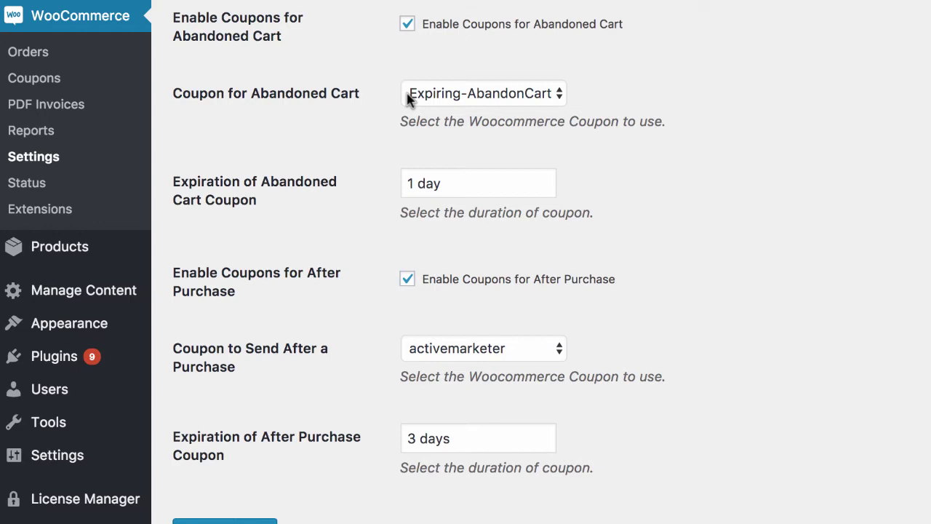
- Keep the abandoned-cart coupon expiration at 1 day and save the Advanced Coupons settings
{"action": "left_click", "coordinate": [431, 181]}
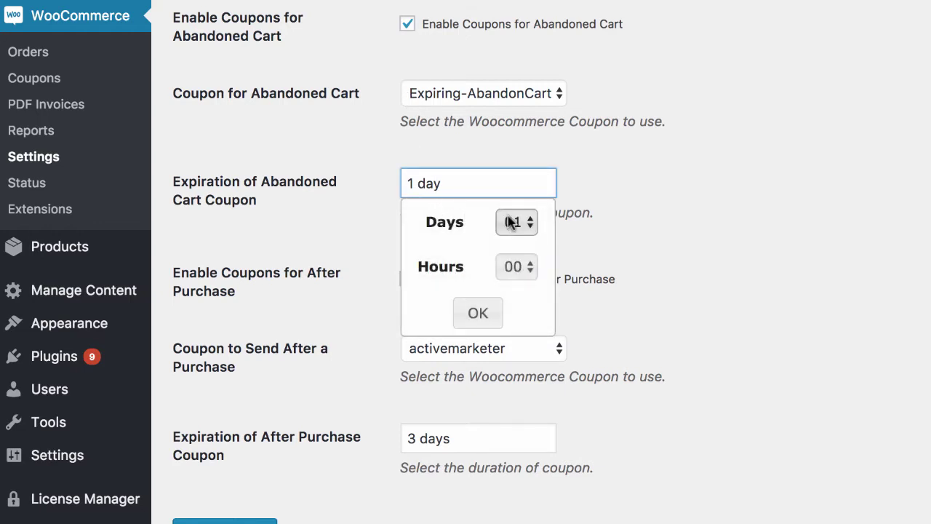
{"action": "left_click", "coordinate": [701, 205]}
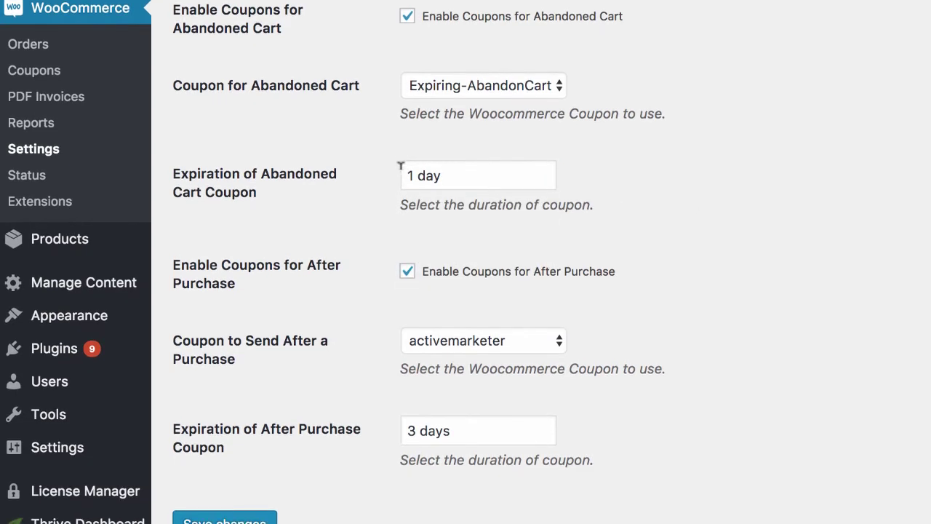
{"action": "scroll", "coordinate": [400, 166], "scroll_direction": "down", "scroll_amount": 1}
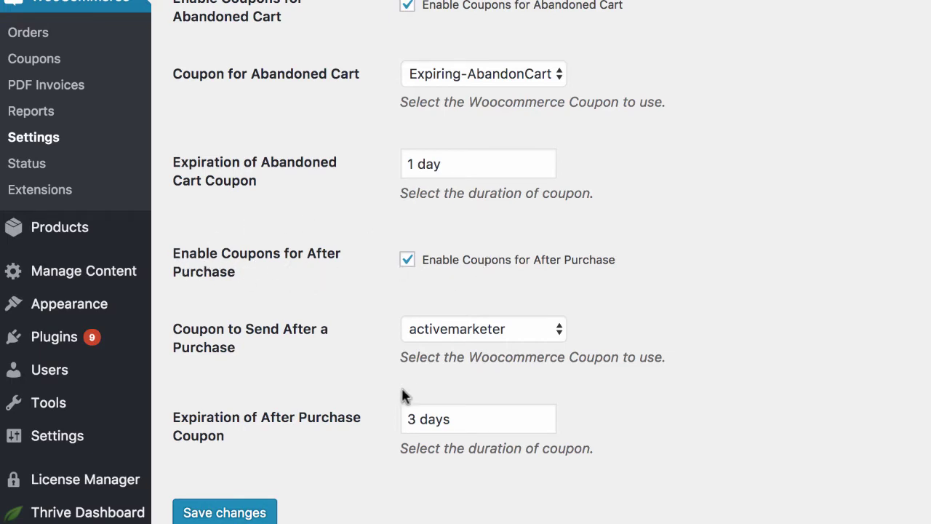
{"action": "scroll", "coordinate": [397, 379], "scroll_direction": "down", "scroll_amount": 2}
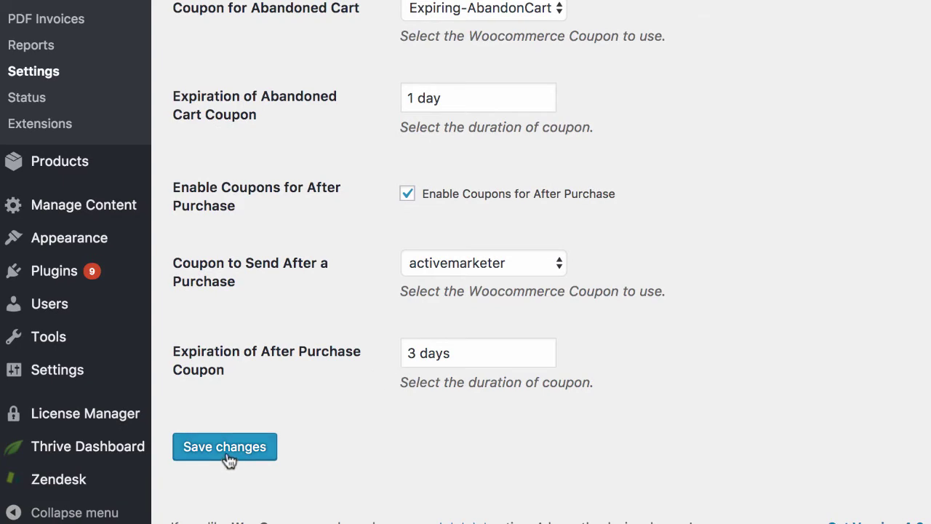
{"action": "left_click", "coordinate": [227, 457]}
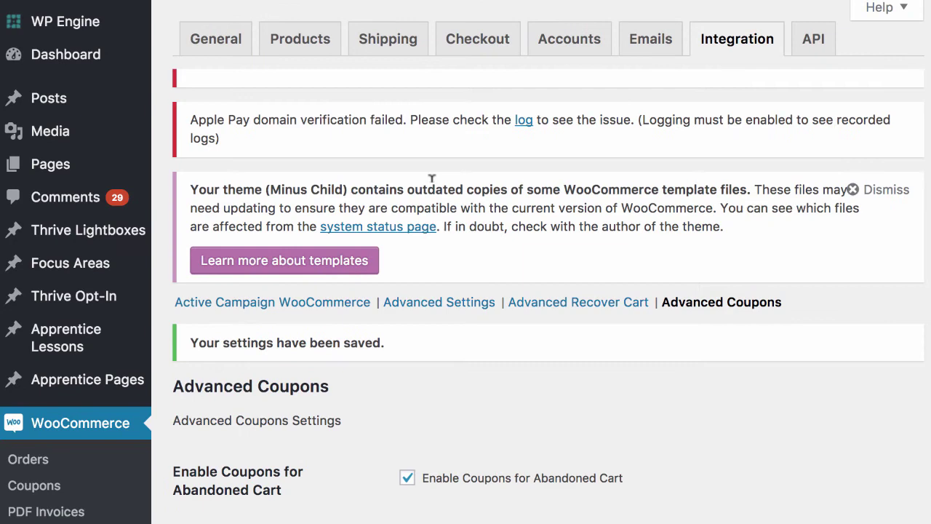
{"action": "scroll", "coordinate": [466, 181], "scroll_direction": "down", "scroll_amount": 6}
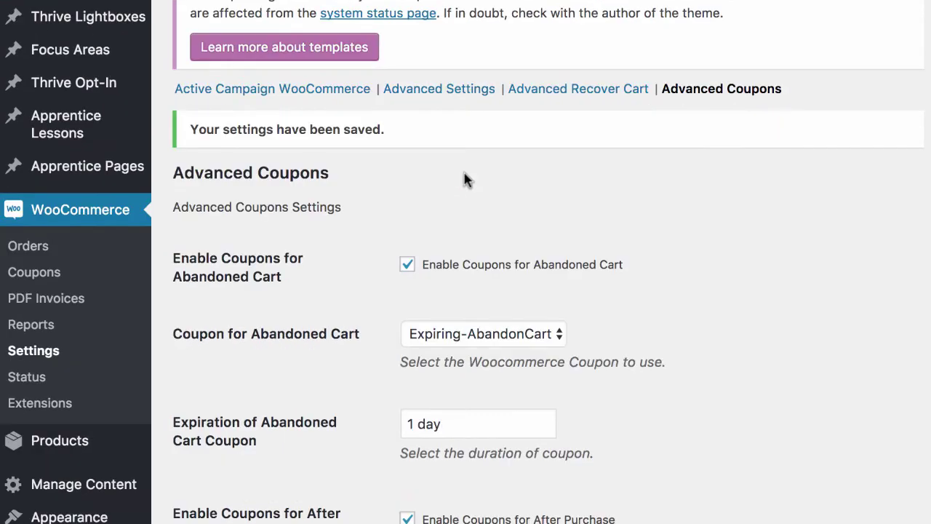
{"action": "scroll", "coordinate": [691, 135], "scroll_direction": "down", "scroll_amount": 1}
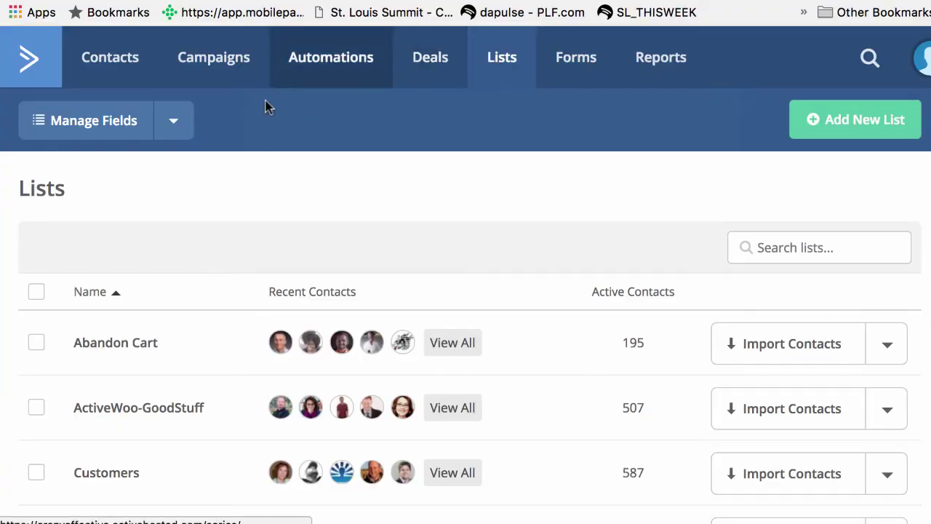
- Open Manage Fields for the lists and select the %AW_COUP_AC% abandoned-cart coupon tag to copy
{"action": "left_click", "coordinate": [173, 122]}
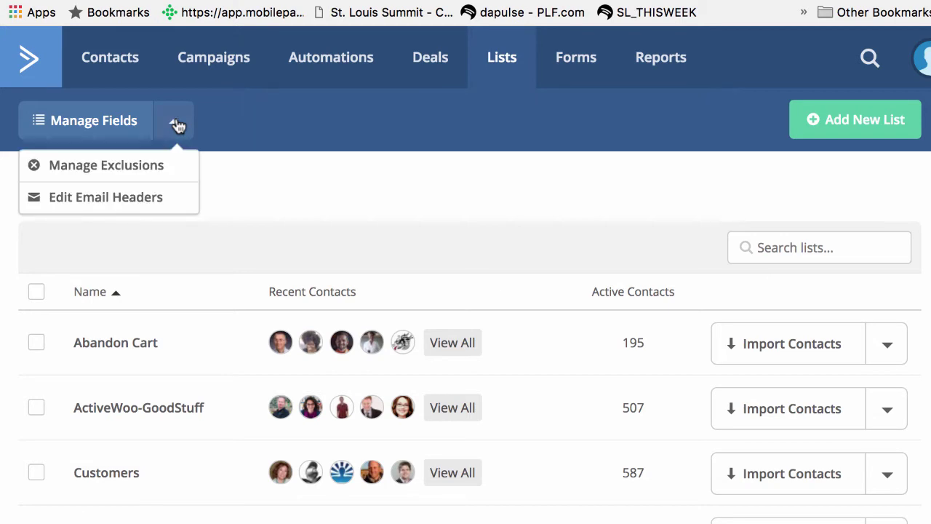
{"action": "left_click", "coordinate": [106, 126]}
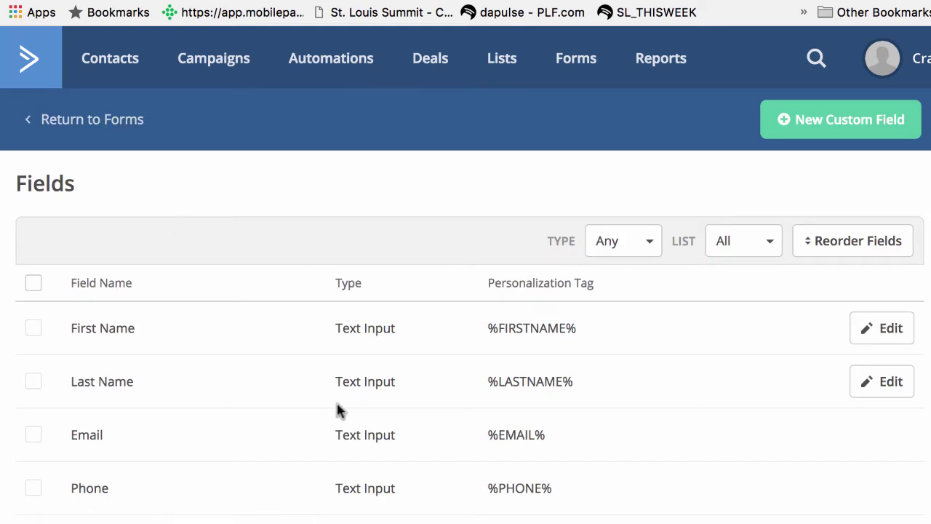
{"action": "scroll", "coordinate": [386, 411], "scroll_direction": "down", "scroll_amount": 2}
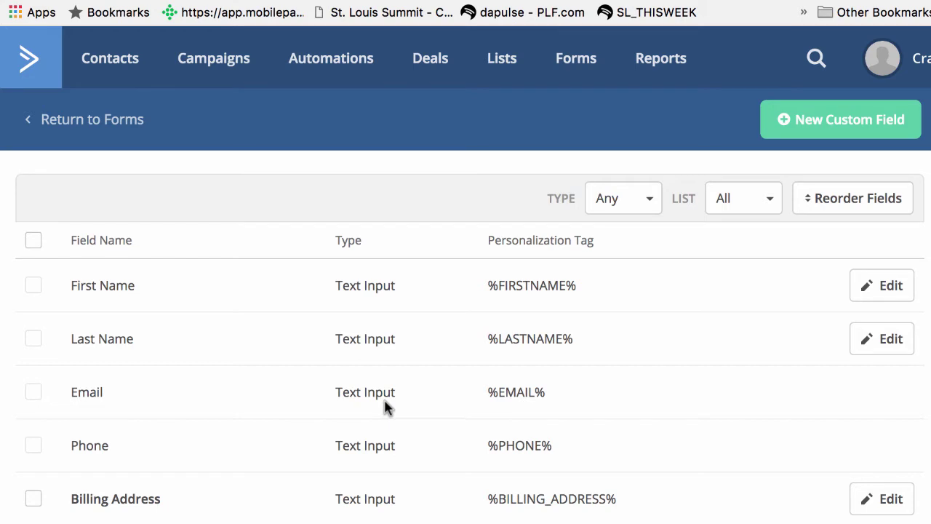
{"action": "scroll", "coordinate": [387, 409], "scroll_direction": "down", "scroll_amount": 10}
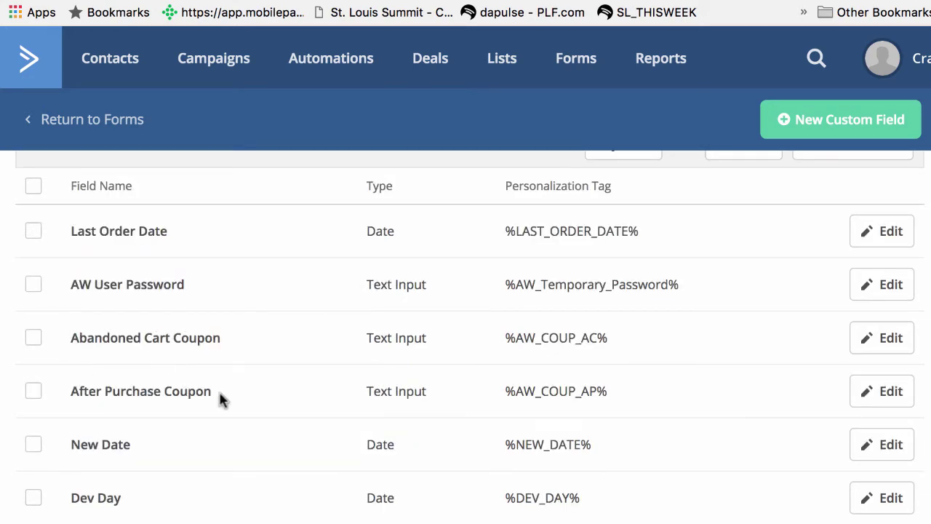
{"action": "mouse_move", "coordinate": [513, 334]}
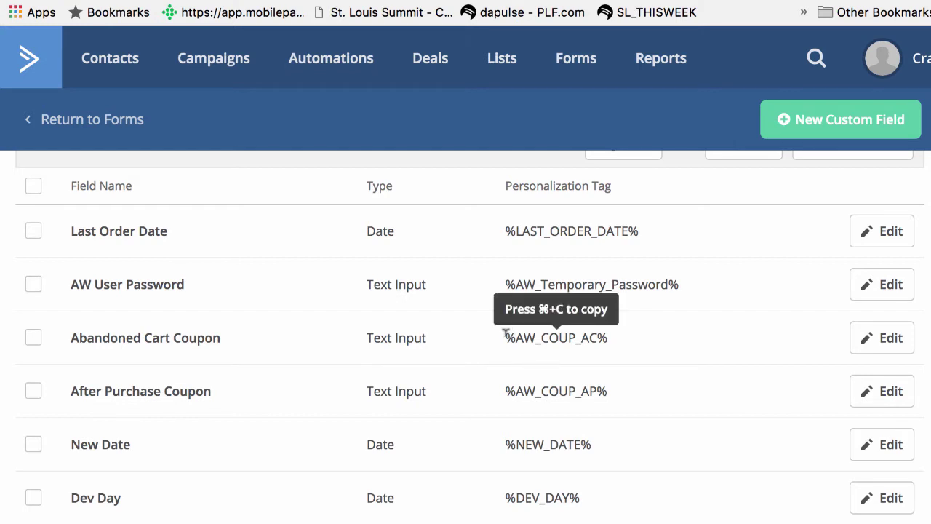
{"action": "left_click_drag", "start_coordinate": [505, 333], "coordinate": [622, 336]}
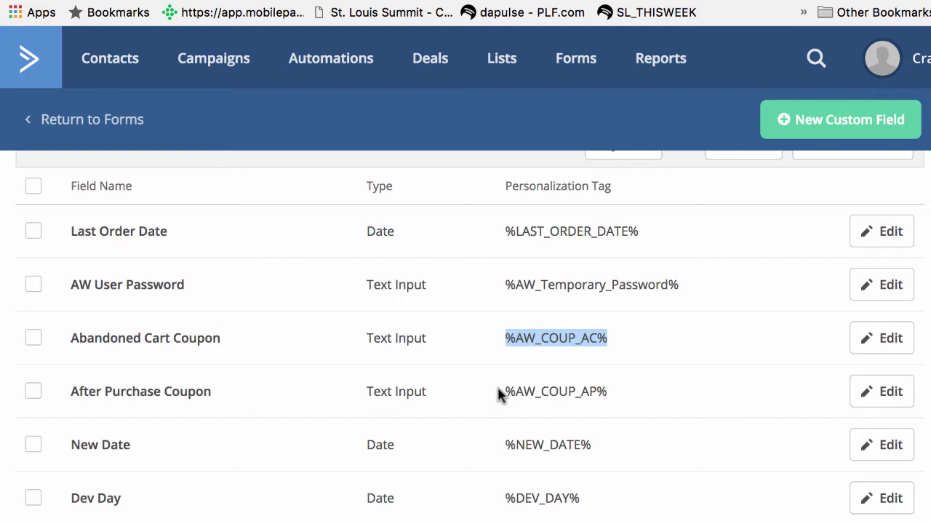
{"action": "left_click_drag", "start_coordinate": [502, 390], "coordinate": [620, 401]}
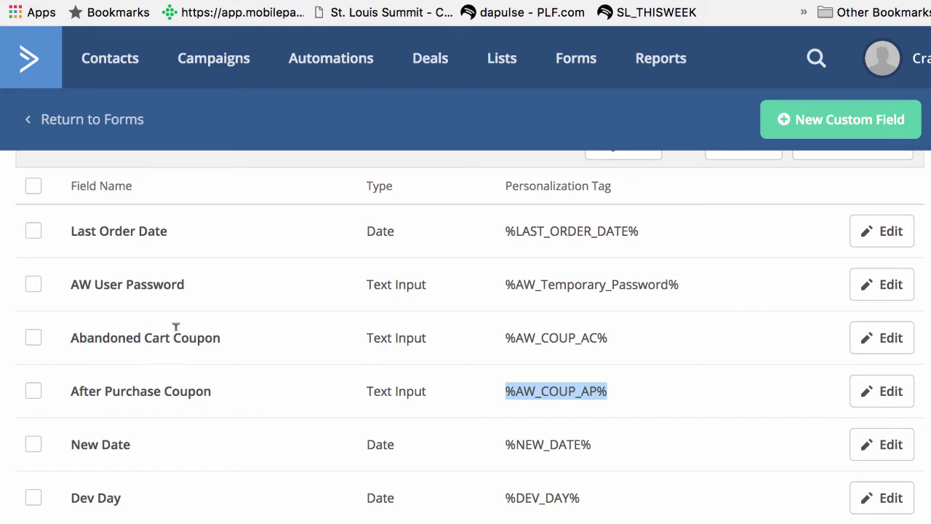
{"action": "left_click_drag", "start_coordinate": [499, 337], "coordinate": [626, 337]}
{"action": "key", "text": "super+c"}
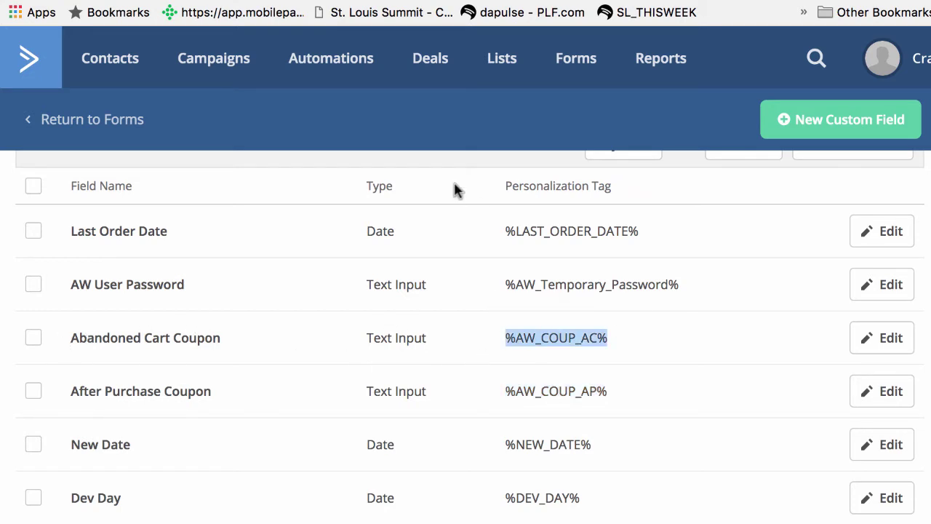
{"action": "left_click", "coordinate": [339, 76]}
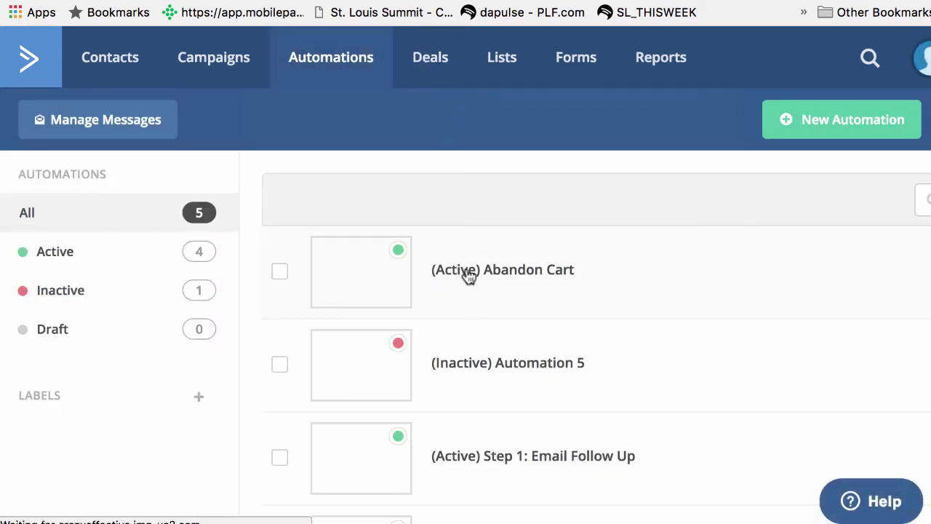
- Edit the 'Did life get in the way?' email from the Abandon Cart automation's send-email step
{"action": "left_click", "coordinate": [688, 273]}
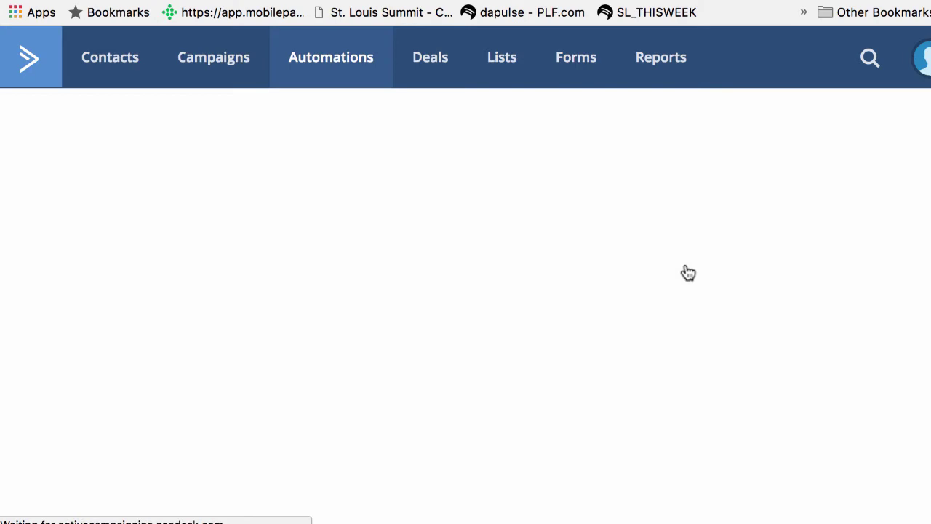
{"action": "scroll", "coordinate": [470, 370], "scroll_direction": "down", "scroll_amount": 5}
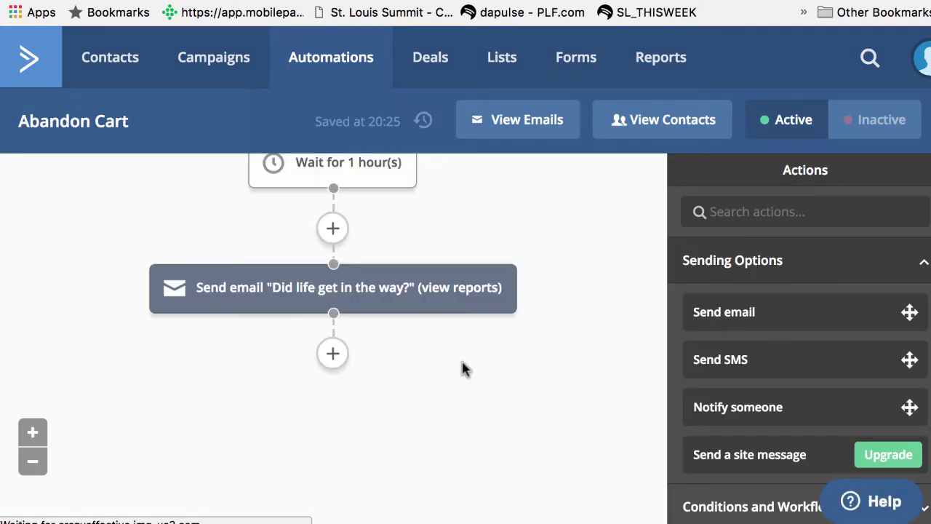
{"action": "left_click", "coordinate": [305, 289]}
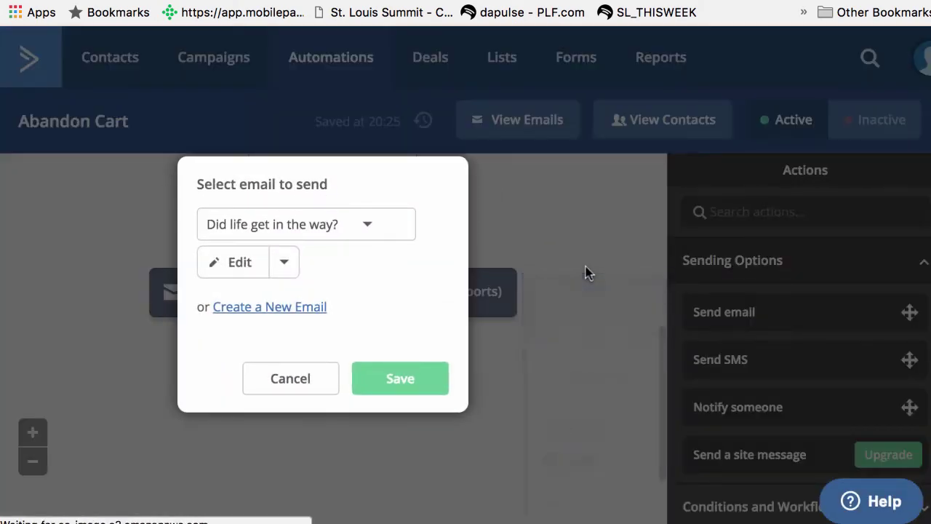
{"action": "left_click", "coordinate": [237, 266]}
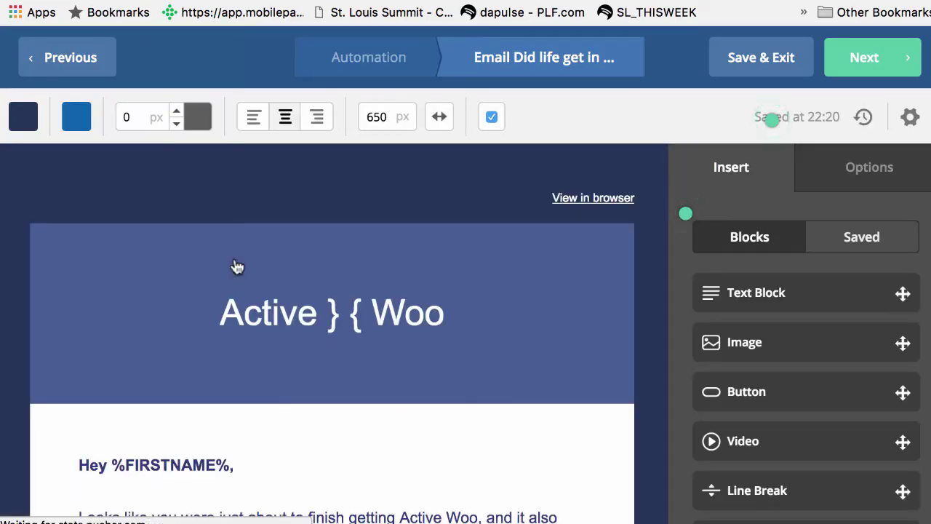
- Insert a blank line after the email's feedback paragraph
{"action": "scroll", "coordinate": [158, 351], "scroll_direction": "down", "scroll_amount": 5}
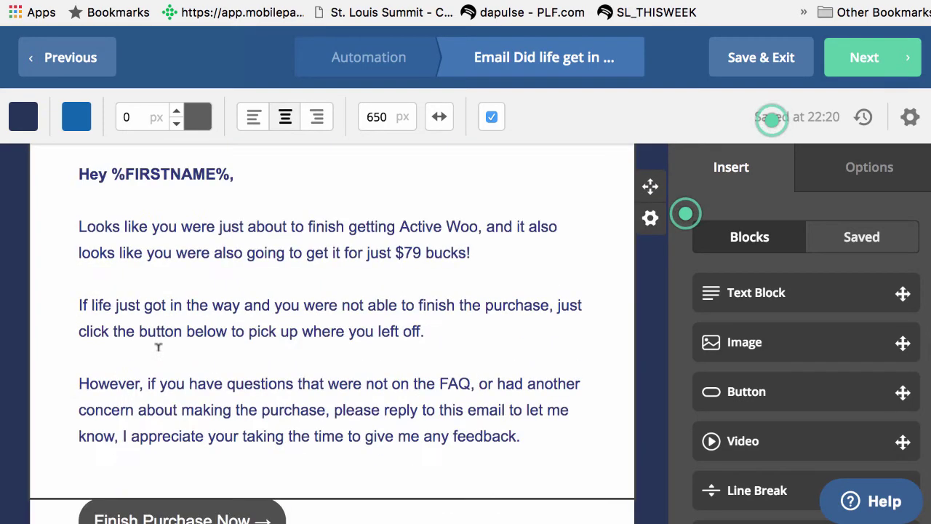
{"action": "scroll", "coordinate": [264, 359], "scroll_direction": "down", "scroll_amount": 2}
{"action": "scroll", "coordinate": [264, 386], "scroll_direction": "down", "scroll_amount": 2}
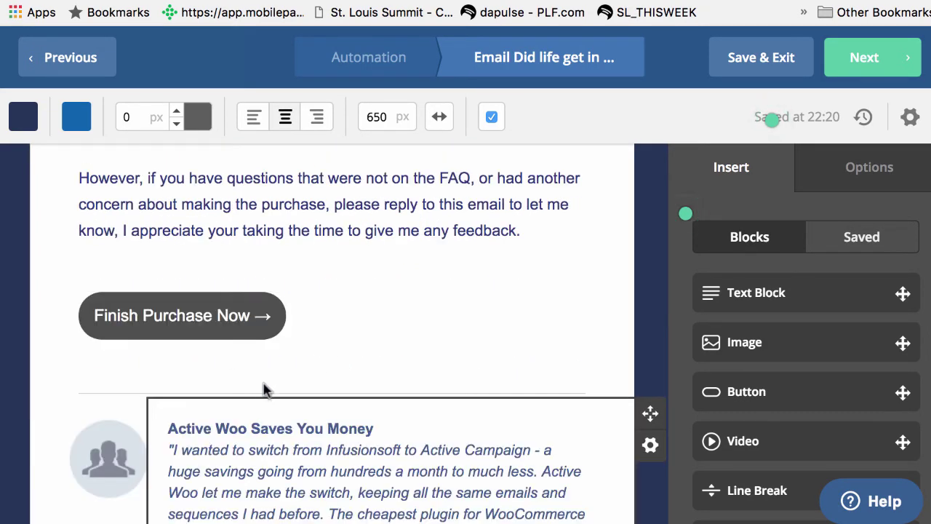
{"action": "scroll", "coordinate": [297, 385], "scroll_direction": "down", "scroll_amount": 1}
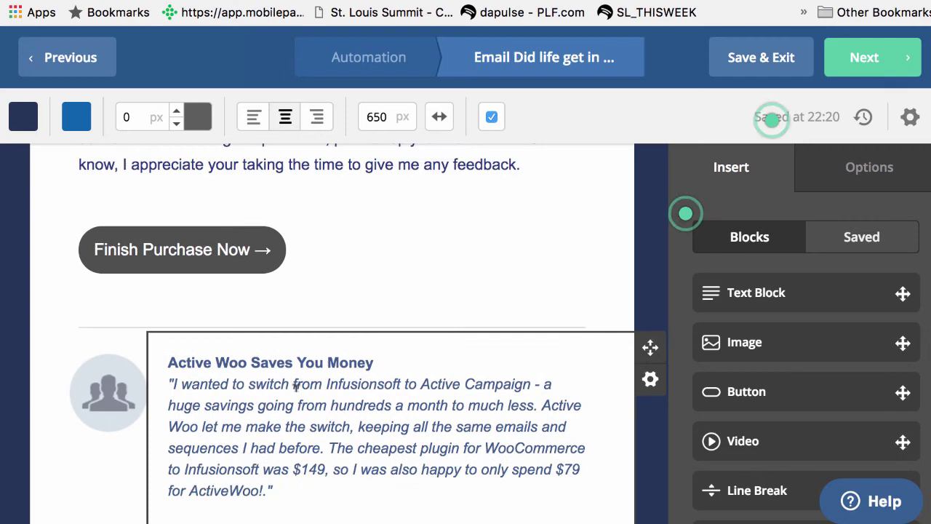
{"action": "scroll", "coordinate": [297, 386], "scroll_direction": "down", "scroll_amount": 3}
{"action": "scroll", "coordinate": [208, 353], "scroll_direction": "up", "scroll_amount": 7}
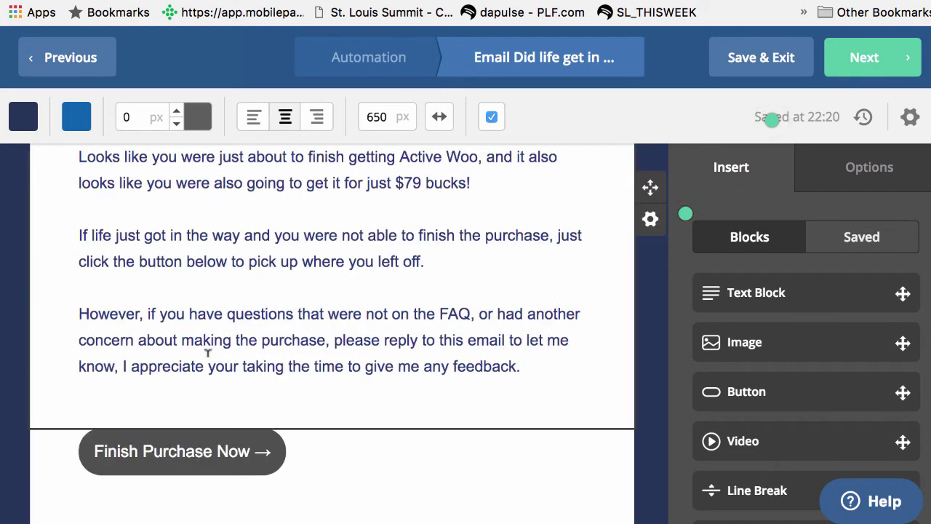
{"action": "left_click", "coordinate": [548, 357]}
{"action": "key", "text": "Return"}
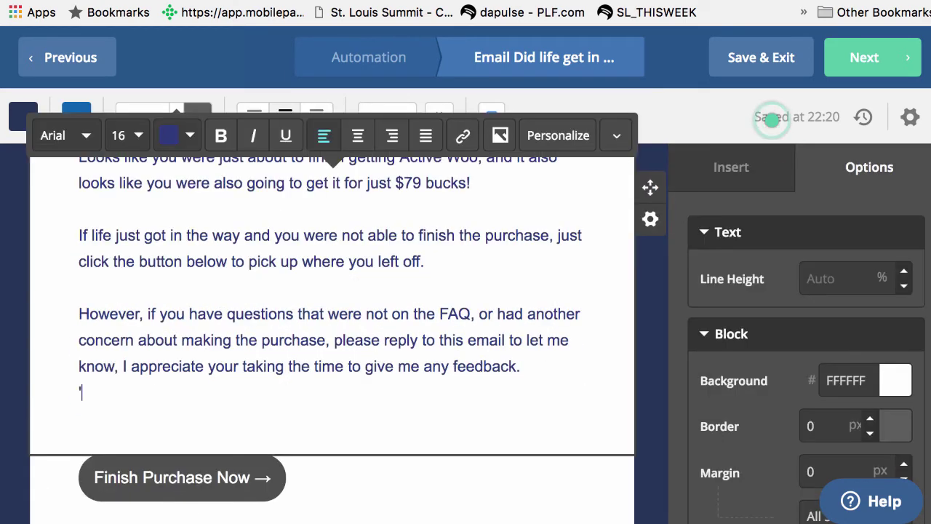
{"action": "key", "text": "Return"}
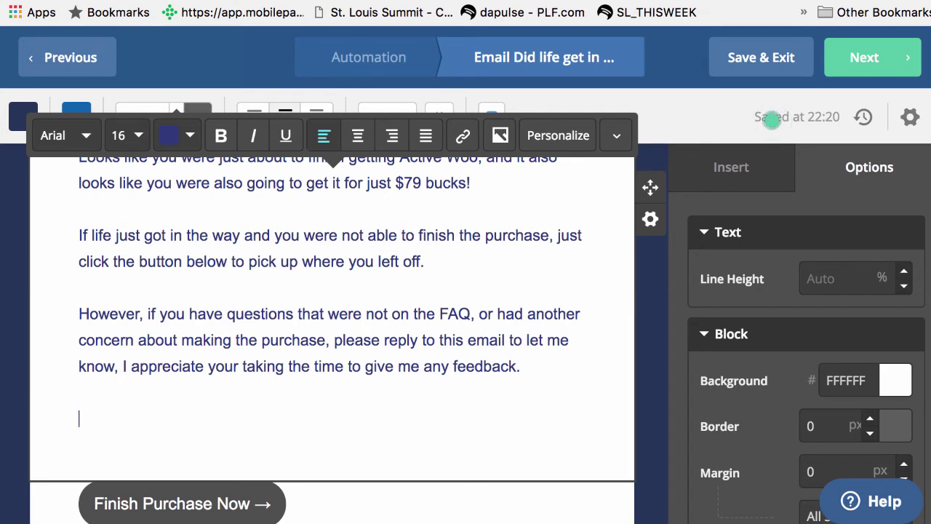
- Add the 'To help you finish your purchase' 10% off line, then paste the %AW_COUP_AC% placeholder
{"action": "type", "text": "To h"}
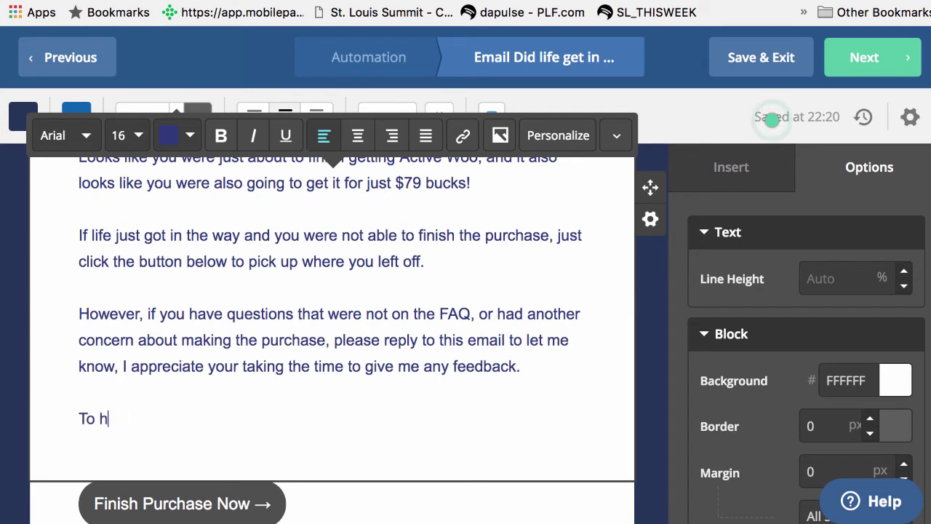
{"action": "type", "text": "elp you finish y"}
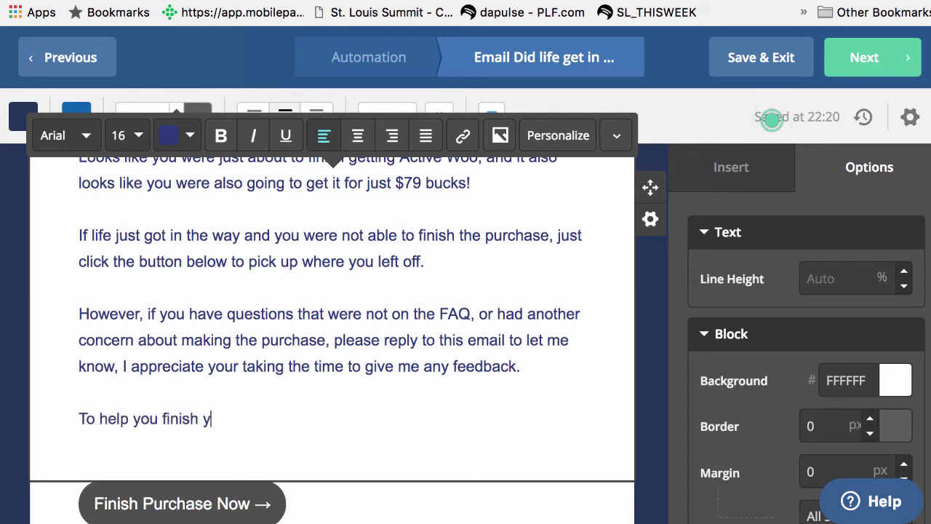
{"action": "type", "text": "our purchase -"}
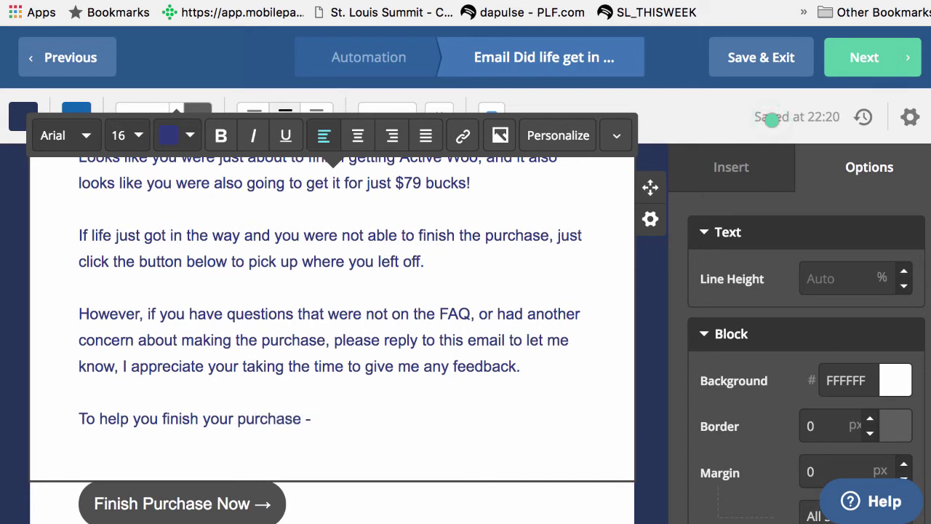
{"action": "type", "text": " please use this coupon code for"}
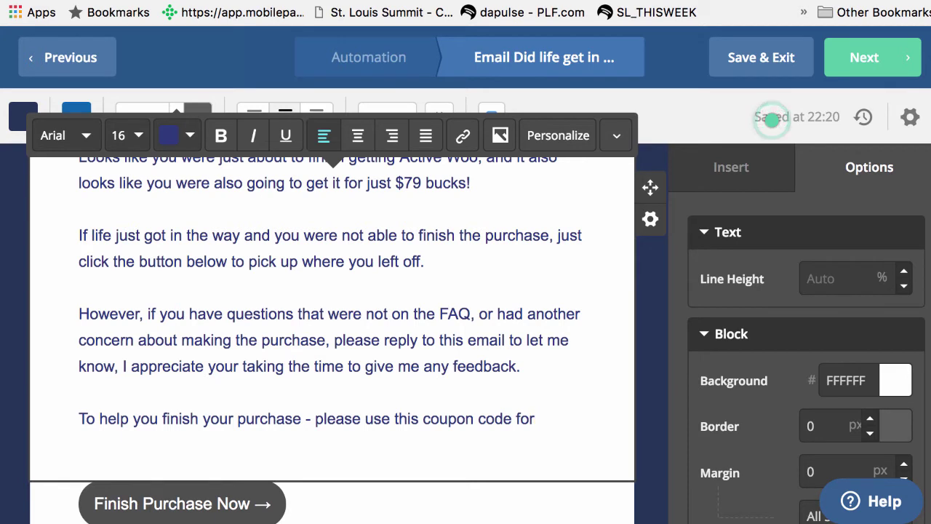
{"action": "key", "text": "Return"}
{"action": "type", "text": "10%"}
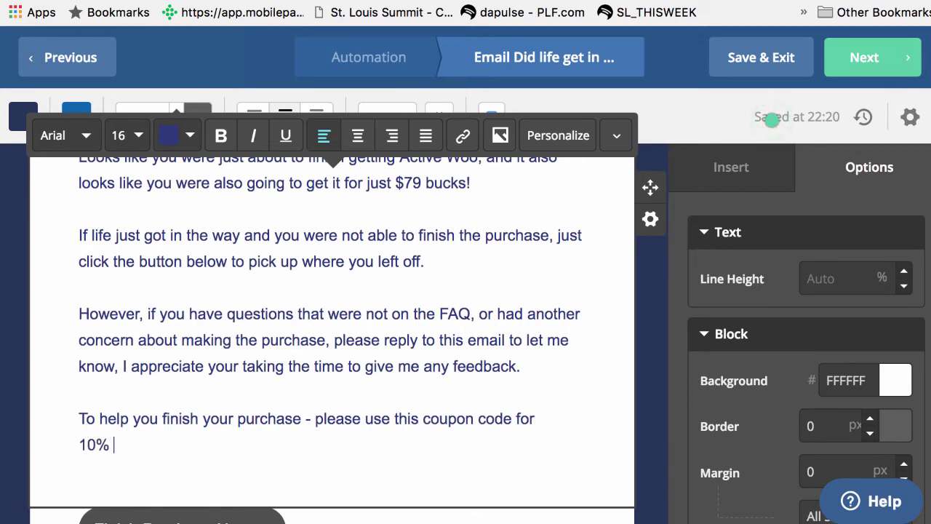
{"action": "key", "text": "Return"}
{"action": "key", "text": "Return"}
{"action": "key", "text": "super+v"}
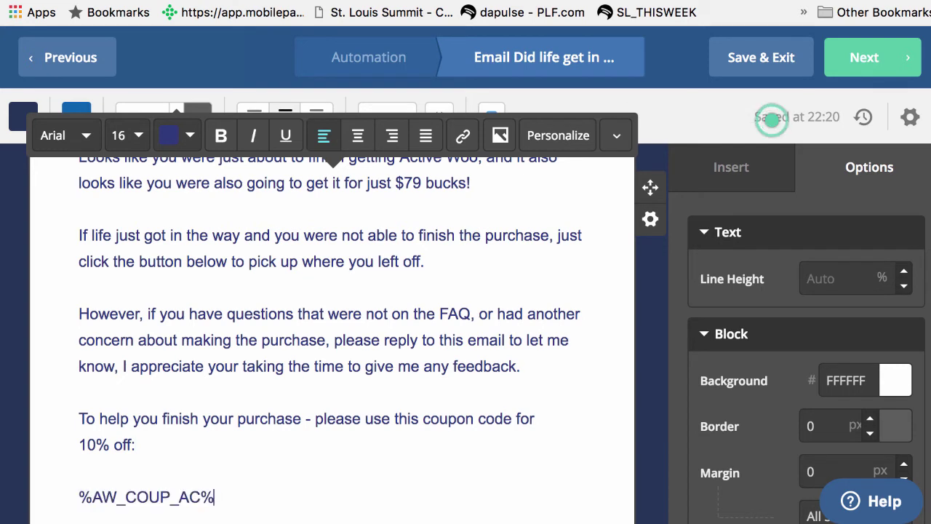
{"action": "scroll", "coordinate": [546, 356], "scroll_direction": "down", "scroll_amount": 1}
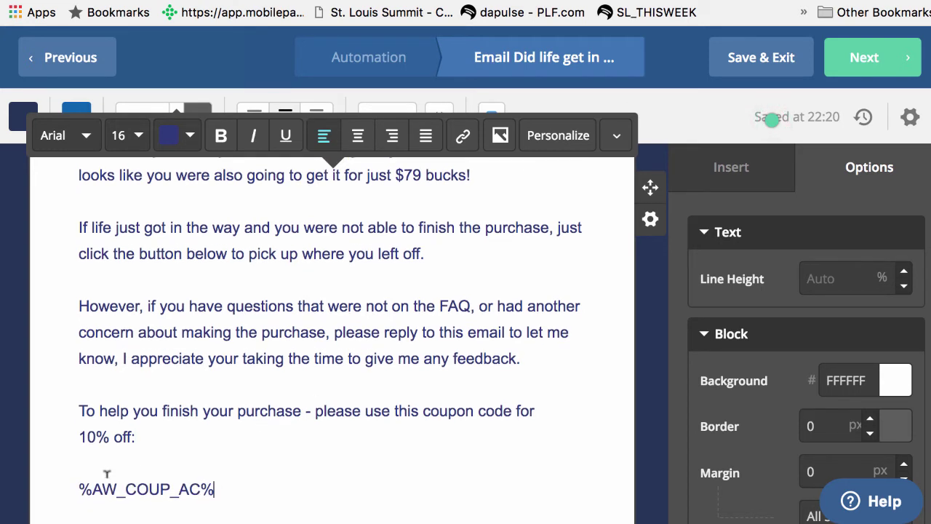
{"action": "scroll", "coordinate": [260, 480], "scroll_direction": "down", "scroll_amount": 1}
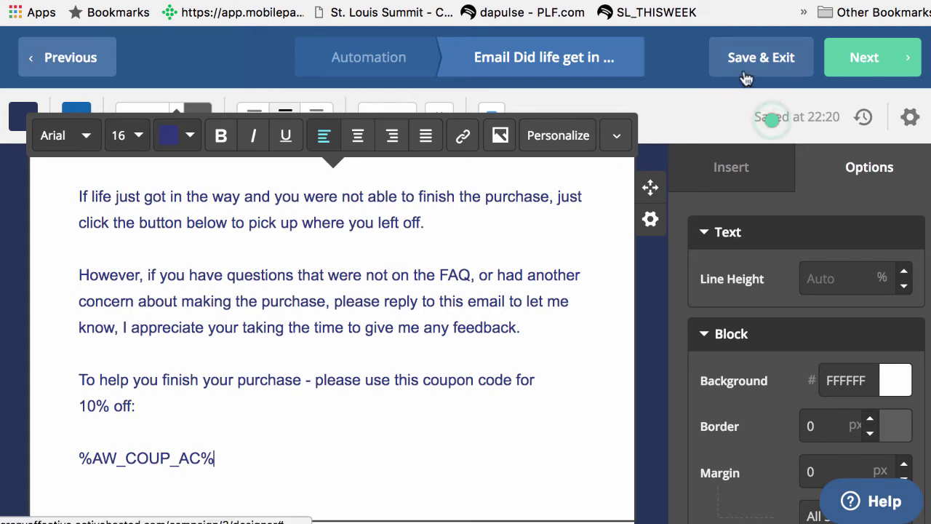
{"action": "left_click", "coordinate": [685, 213]}
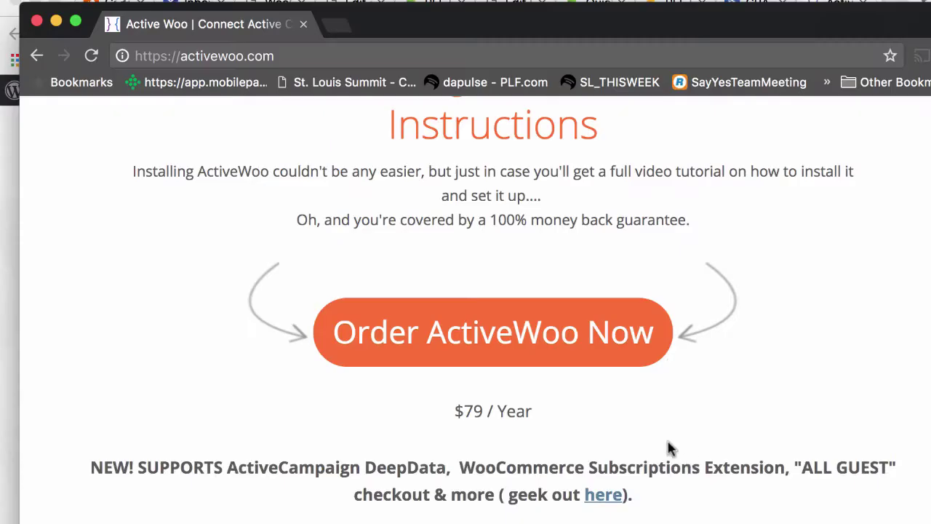
- Add ActiveWoo to the cart and proceed to checkout
{"action": "scroll", "coordinate": [671, 449], "scroll_direction": "up", "scroll_amount": 10}
{"action": "scroll", "coordinate": [670, 449], "scroll_direction": "up", "scroll_amount": 2}
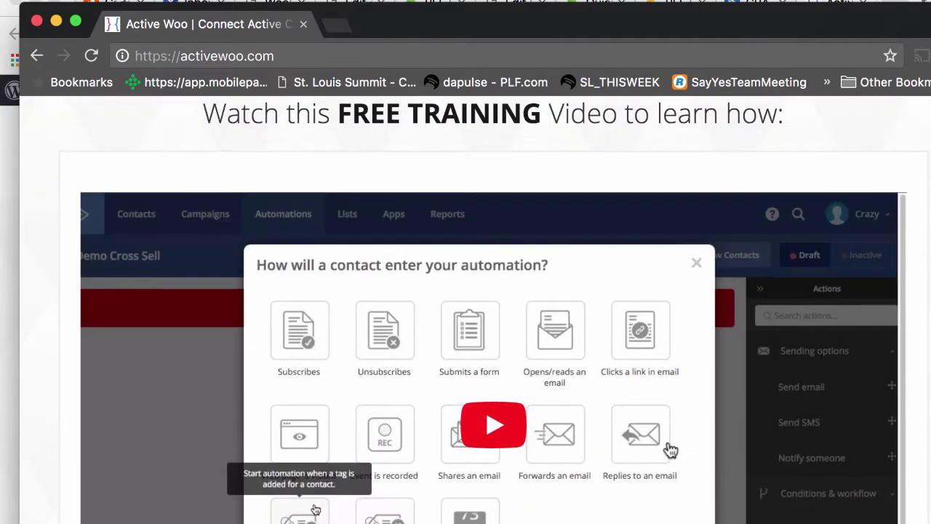
{"action": "scroll", "coordinate": [671, 449], "scroll_direction": "down", "scroll_amount": 2}
{"action": "scroll", "coordinate": [670, 449], "scroll_direction": "down", "scroll_amount": 10}
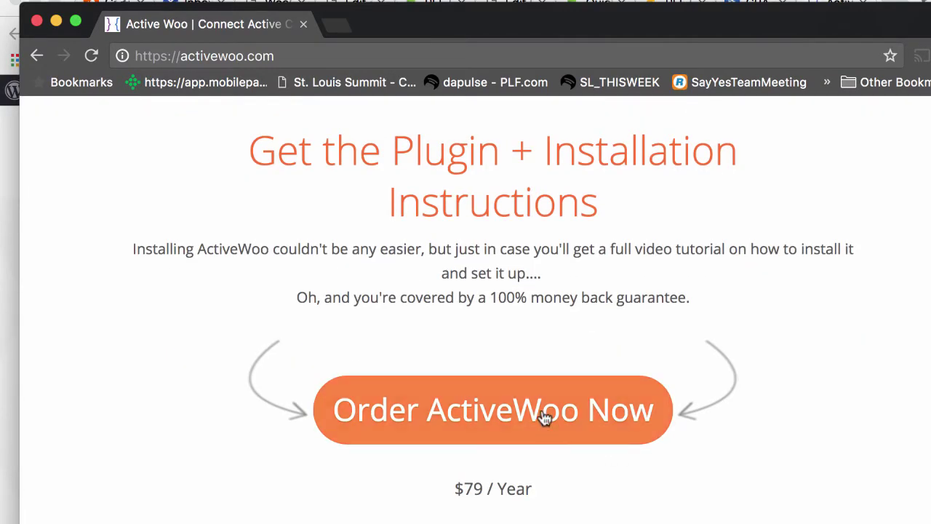
{"action": "left_click", "coordinate": [543, 416]}
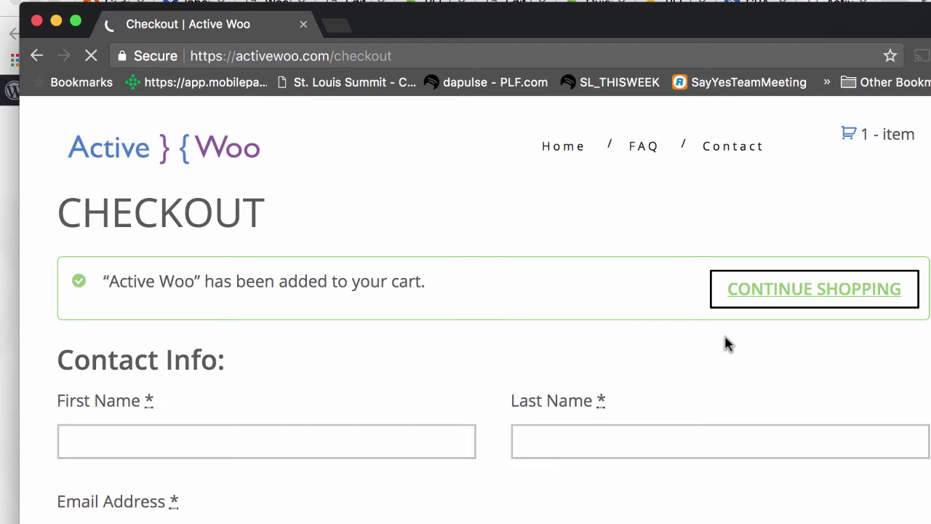
- Fill in the shopper's first name, last name and autofilled e-mail address at checkout
{"action": "scroll", "coordinate": [540, 358], "scroll_direction": "down", "scroll_amount": 3}
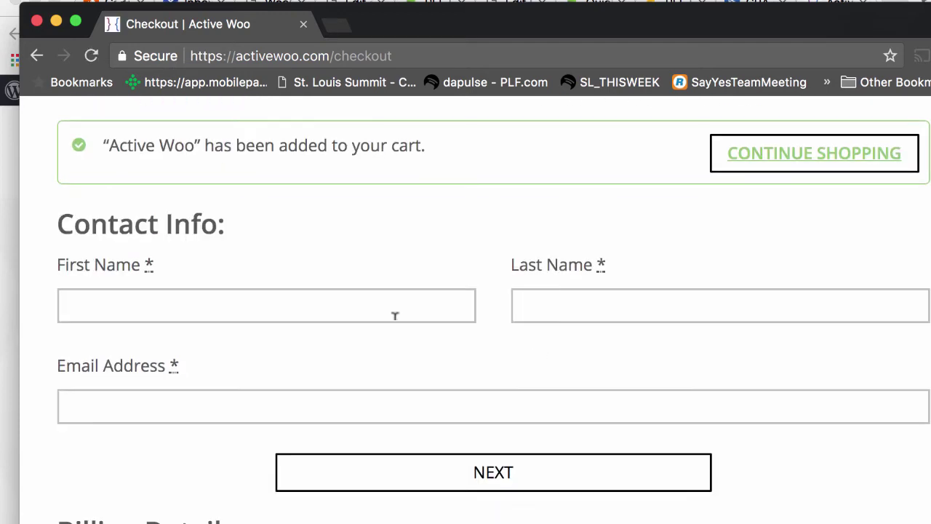
{"action": "left_click", "coordinate": [392, 311]}
{"action": "key", "text": "Tab"}
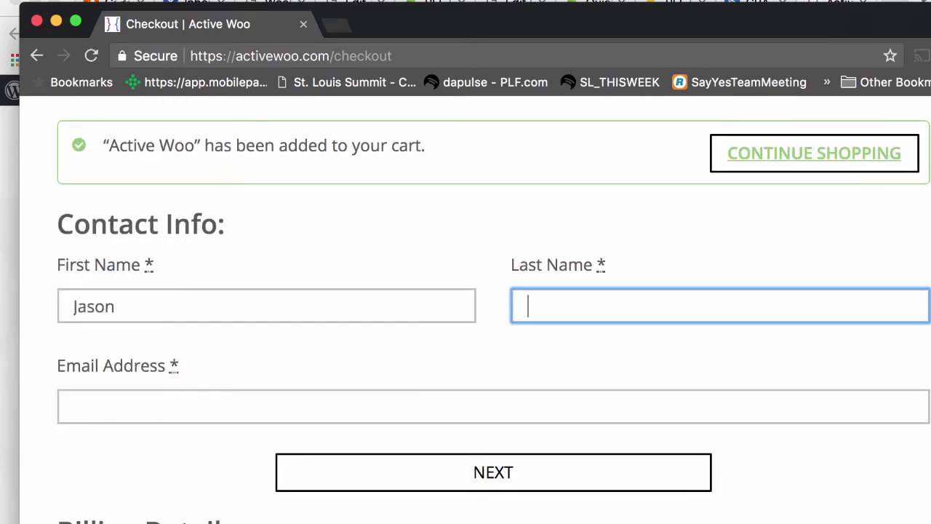
{"action": "key", "text": "Tab"}
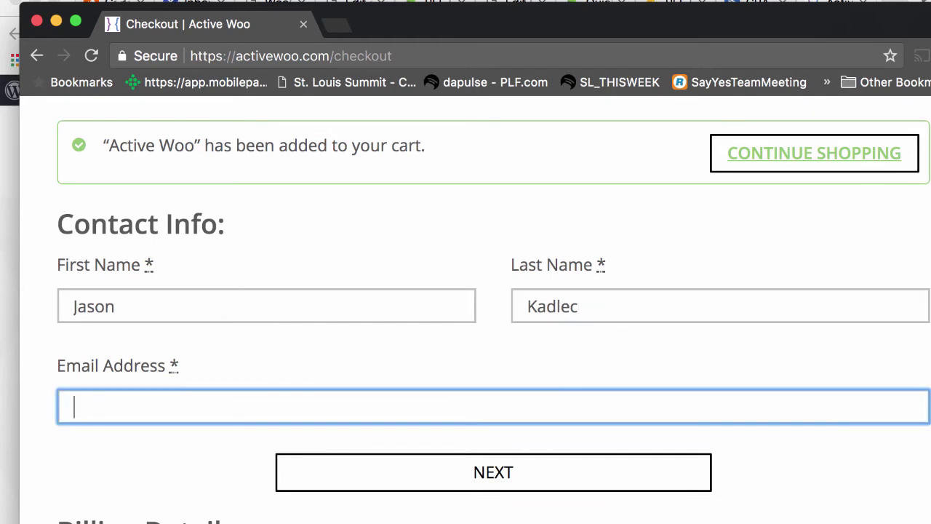
{"action": "type", "text": "jason"}
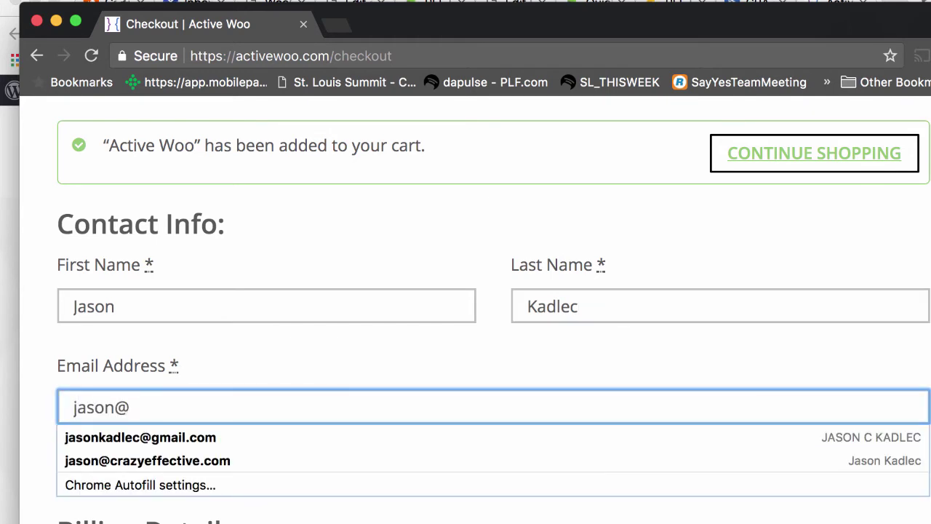
{"action": "type", "text": "@"}
{"action": "key", "text": "Down"}
{"action": "key", "text": "Down"}
{"action": "key", "text": "Return"}
- Submit the contact info and highlight the shopper's e-mail address on the checkout page
{"action": "scroll", "coordinate": [621, 333], "scroll_direction": "down", "scroll_amount": 2}
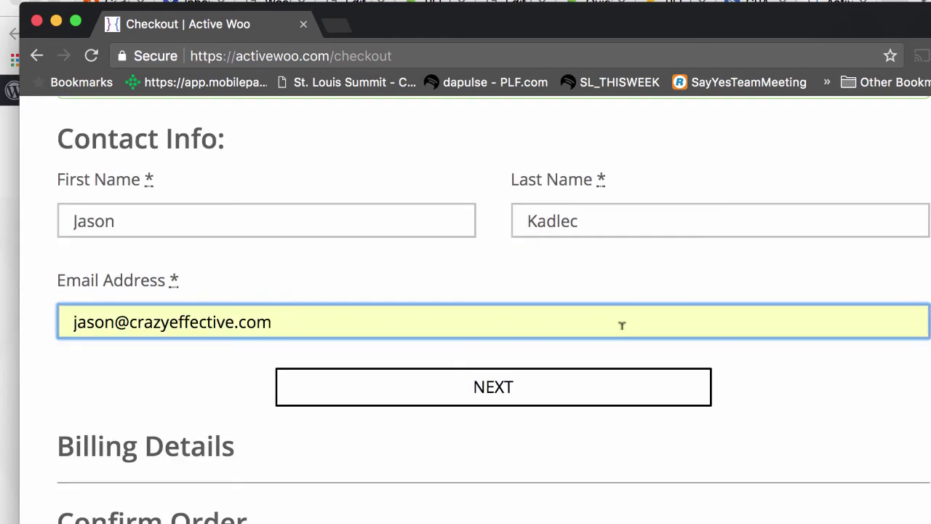
{"action": "left_click", "coordinate": [556, 401]}
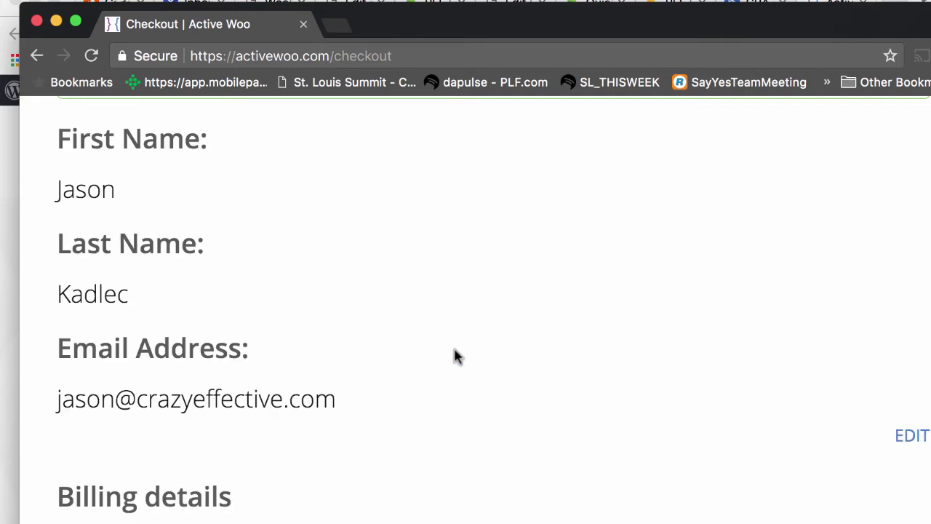
{"action": "scroll", "coordinate": [447, 361], "scroll_direction": "down", "scroll_amount": 1}
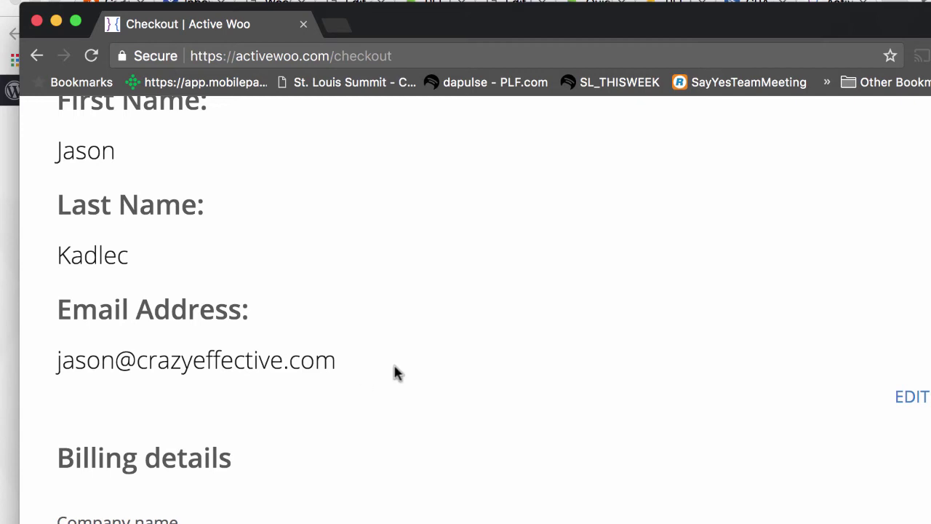
{"action": "left_click_drag", "start_coordinate": [335, 360], "coordinate": [58, 361]}
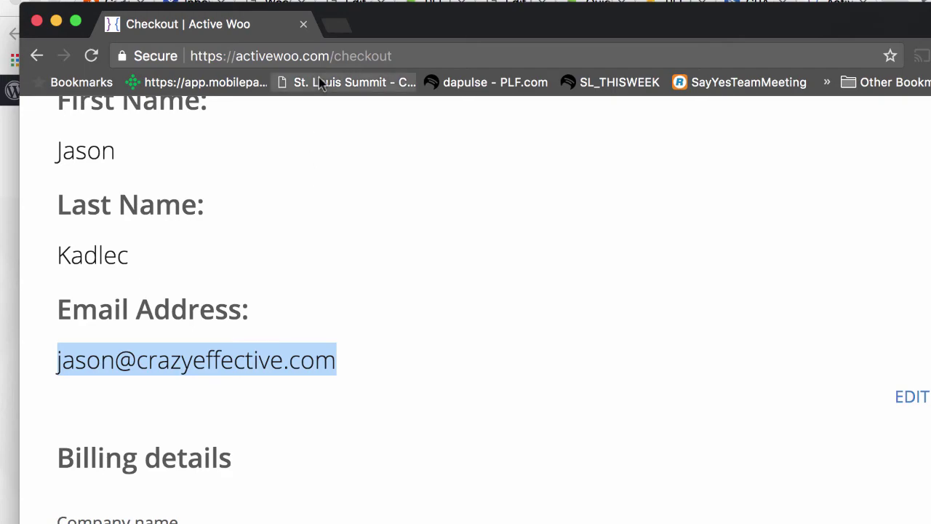
- Compare the checkout with the ActiveCampaign contact, then move the checkout window aside to reveal the record
{"action": "key", "text": "super+grave"}
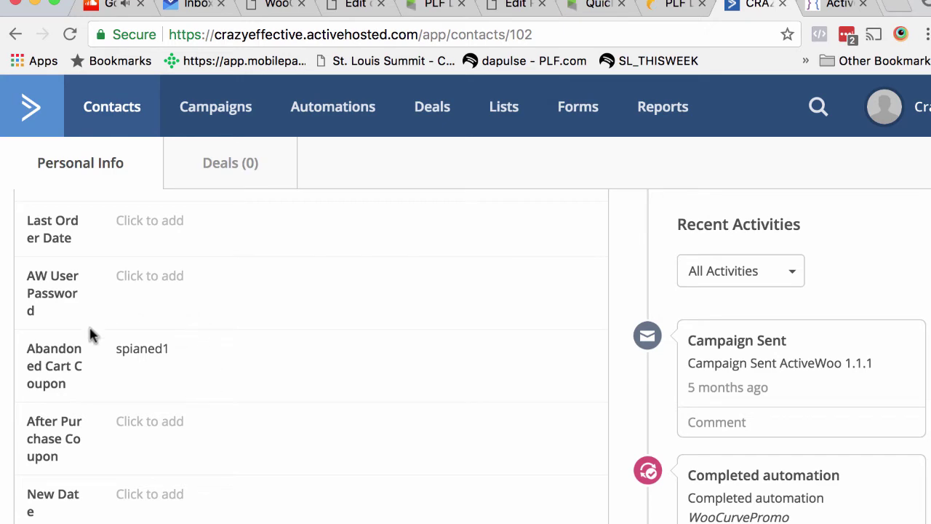
{"action": "key", "text": "super+grave"}
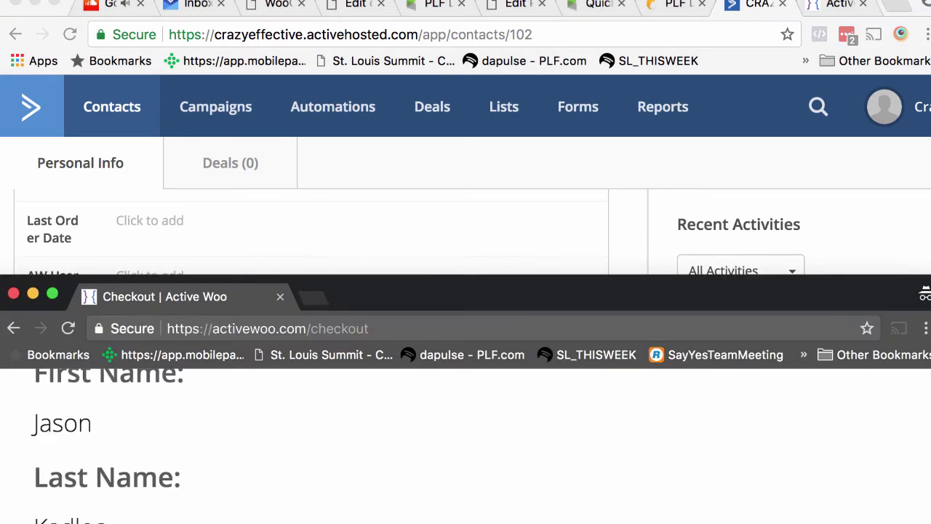
{"action": "left_click_drag", "start_coordinate": [349, 293], "coordinate": [353, 75]}
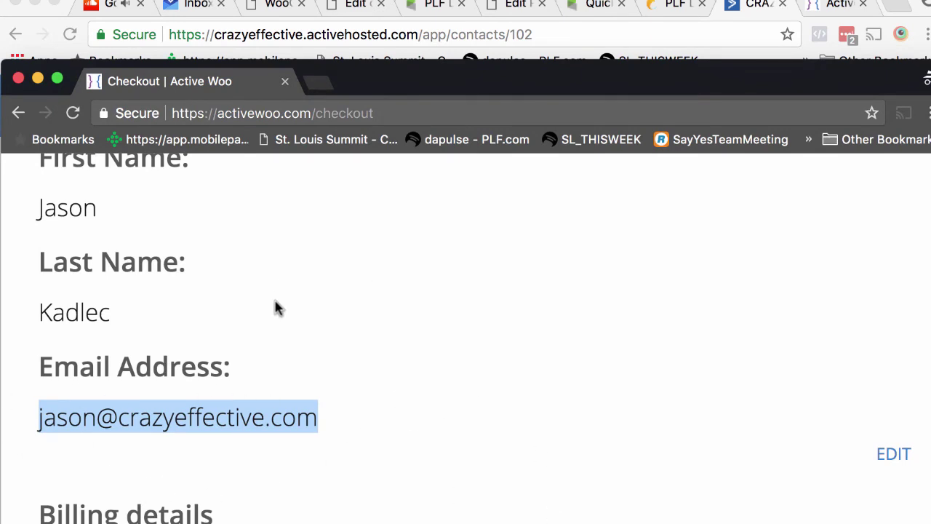
{"action": "left_click_drag", "start_coordinate": [370, 75], "coordinate": [374, 92]}
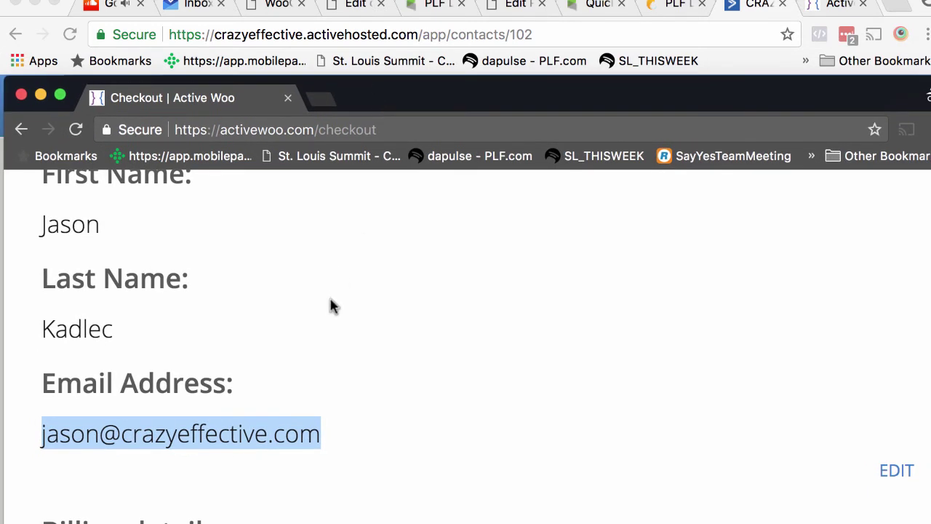
{"action": "scroll", "coordinate": [331, 306], "scroll_direction": "down", "scroll_amount": 5}
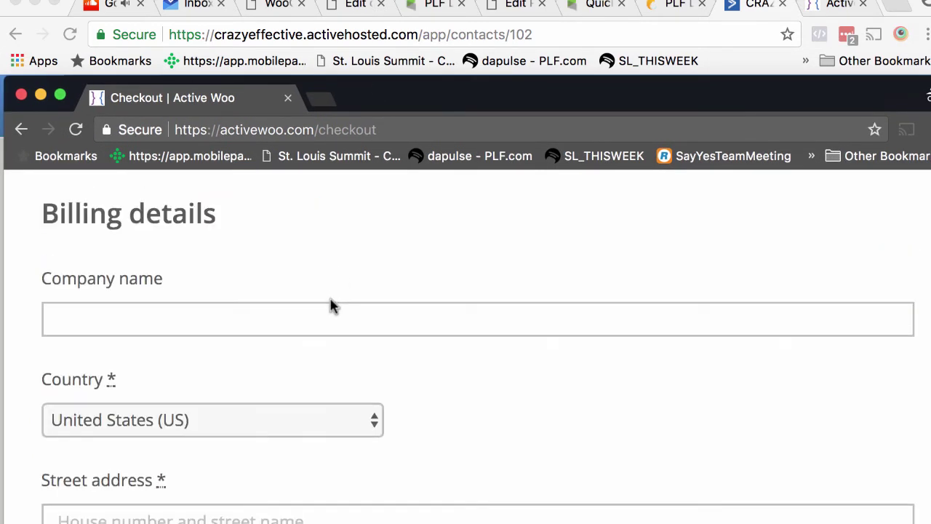
{"action": "scroll", "coordinate": [331, 306], "scroll_direction": "down", "scroll_amount": 3}
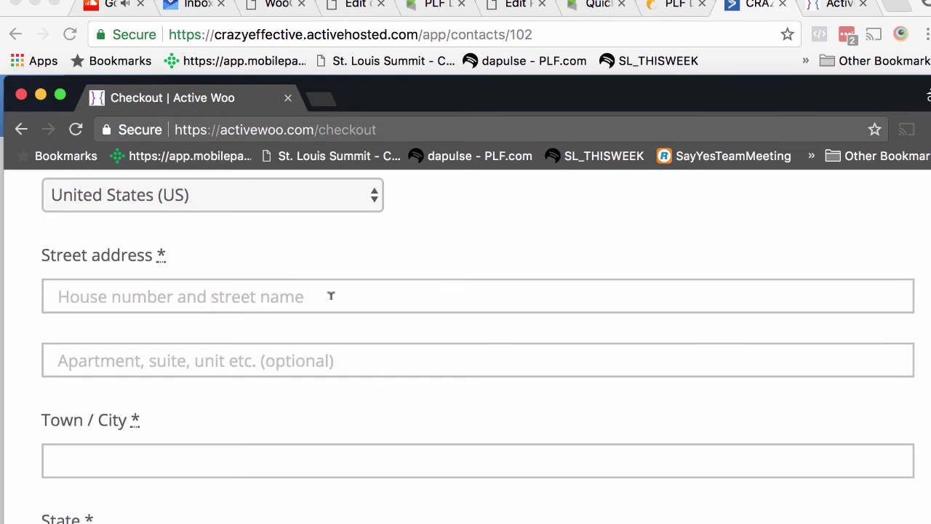
{"action": "scroll", "coordinate": [331, 299], "scroll_direction": "up", "scroll_amount": 6}
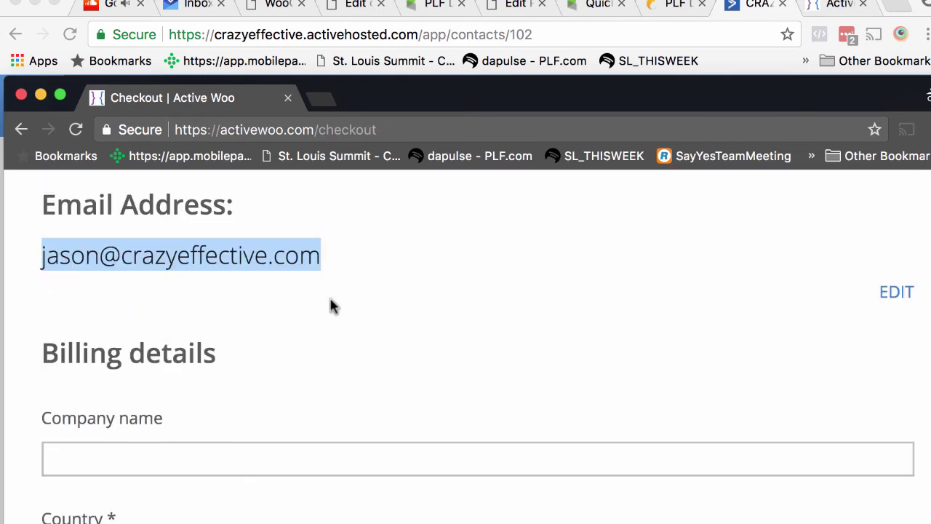
{"action": "scroll", "coordinate": [331, 306], "scroll_direction": "down", "scroll_amount": 12}
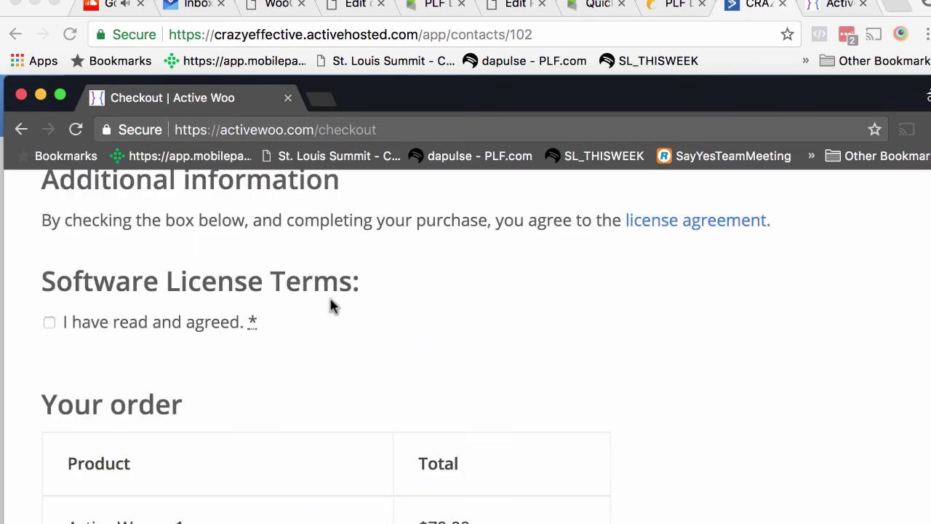
{"action": "scroll", "coordinate": [331, 305], "scroll_direction": "up", "scroll_amount": 15}
{"action": "scroll", "coordinate": [311, 307], "scroll_direction": "down", "scroll_amount": 4}
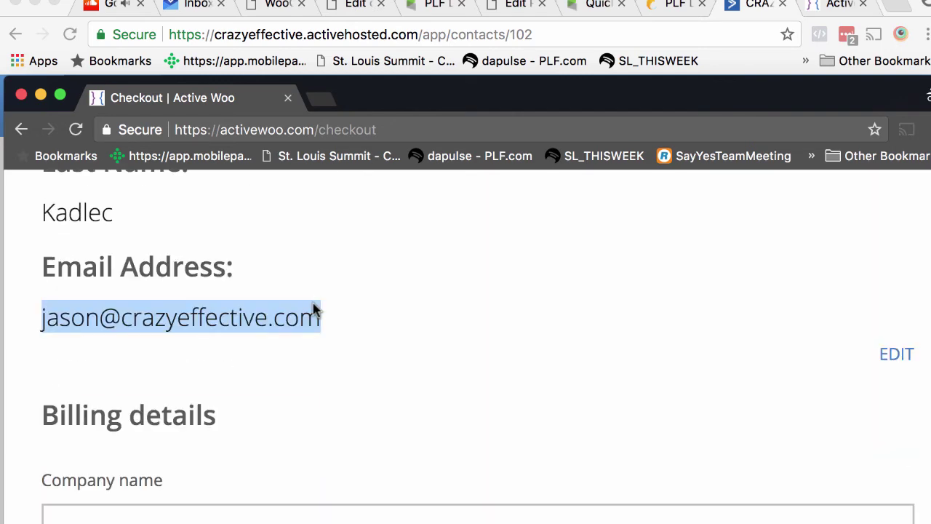
{"action": "scroll", "coordinate": [313, 305], "scroll_direction": "down", "scroll_amount": 6}
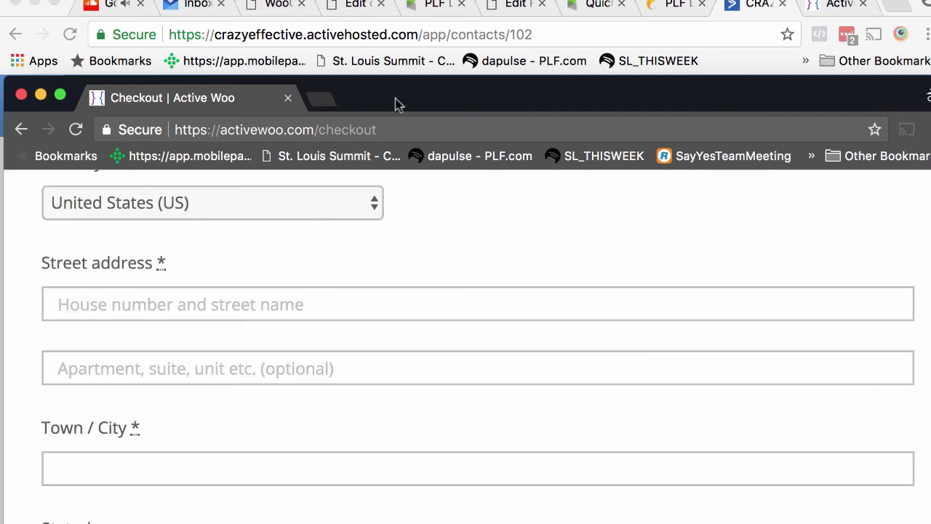
{"action": "left_click_drag", "start_coordinate": [397, 104], "coordinate": [357, 519]}
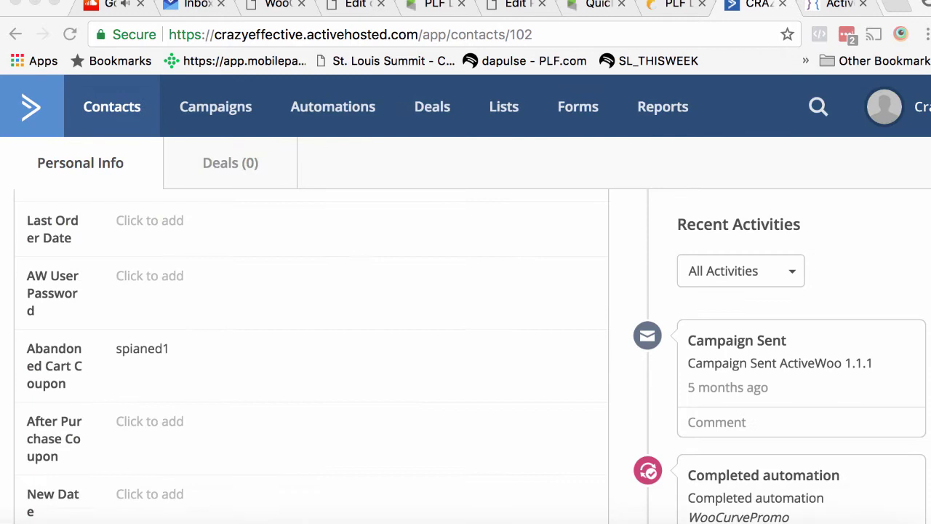
- Select and copy the contact's Cart Recovery URL in ActiveCampaign
{"action": "left_click", "coordinate": [345, 384]}
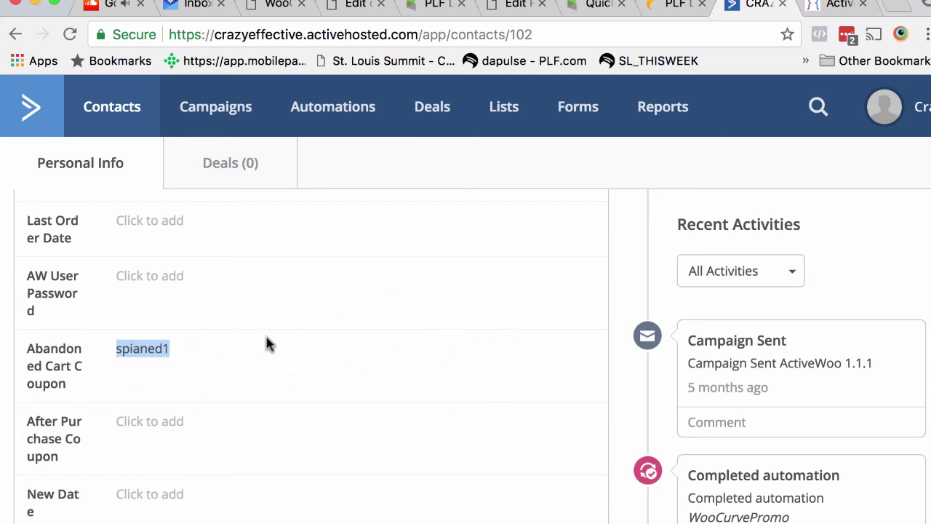
{"action": "scroll", "coordinate": [290, 346], "scroll_direction": "up", "scroll_amount": 5}
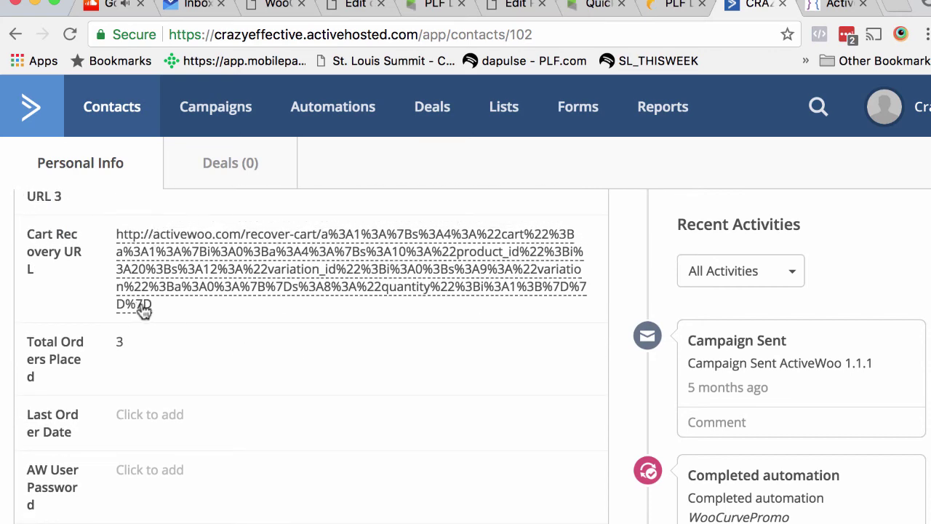
{"action": "left_click_drag", "start_coordinate": [155, 305], "coordinate": [111, 253]}
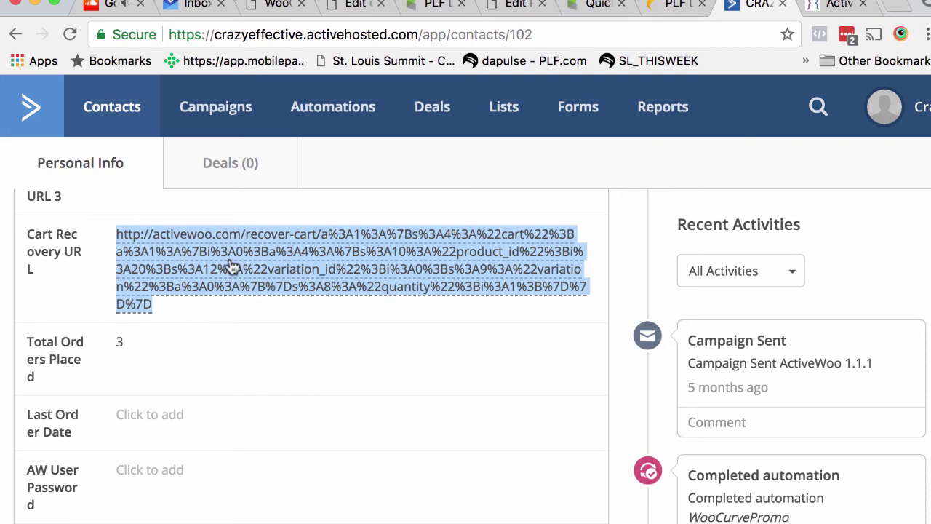
{"action": "key", "text": "super+Tab"}
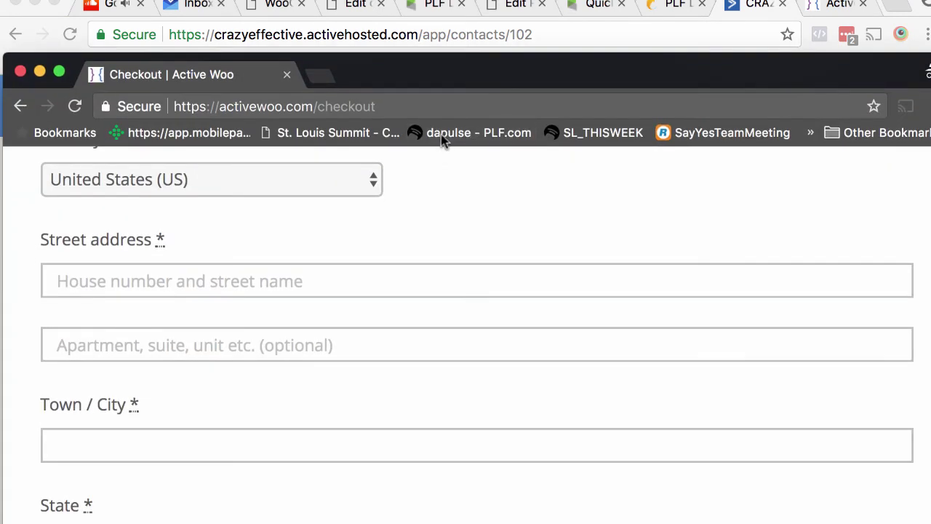
- Bring up the ActiveWoo home page in Firefox with an empty cart
{"action": "scroll", "coordinate": [411, 187], "scroll_direction": "up", "scroll_amount": 10}
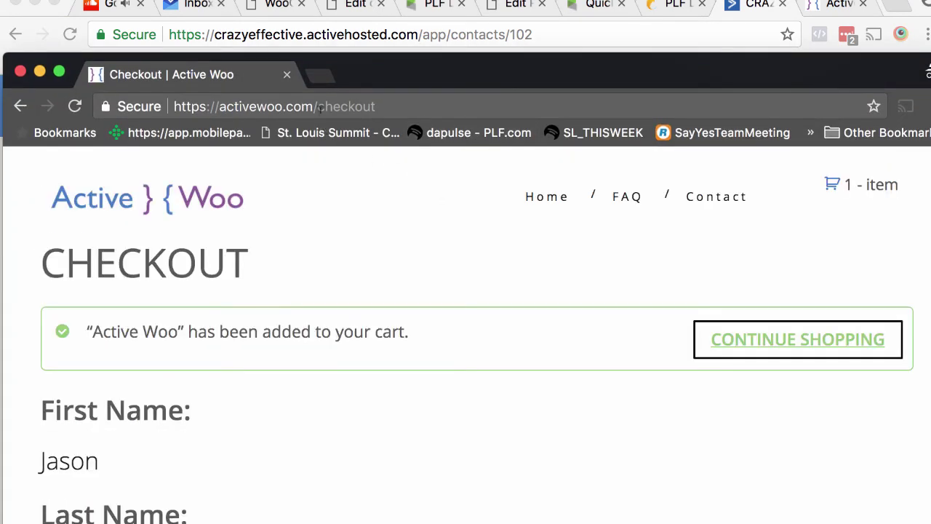
{"action": "left_click", "coordinate": [572, 204]}
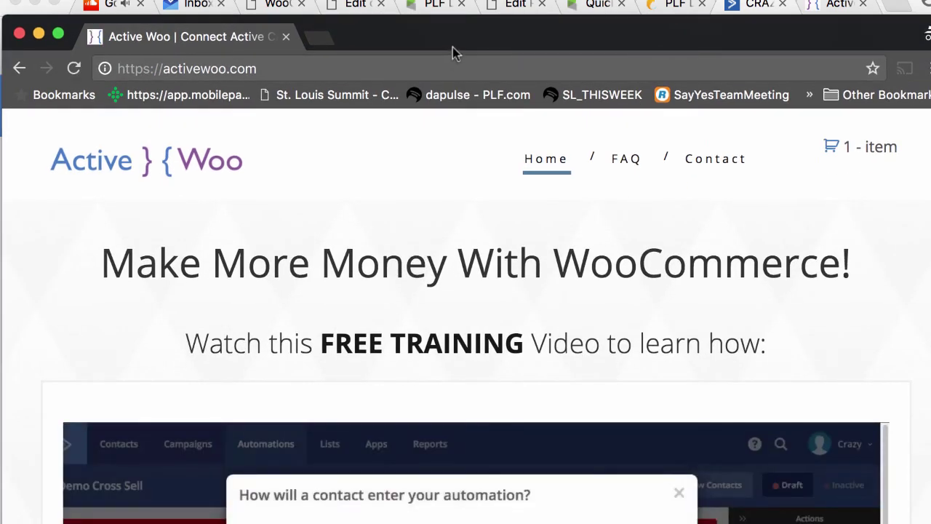
{"action": "left_click_drag", "start_coordinate": [452, 47], "coordinate": [460, 86]}
{"action": "key", "text": "super+grave"}
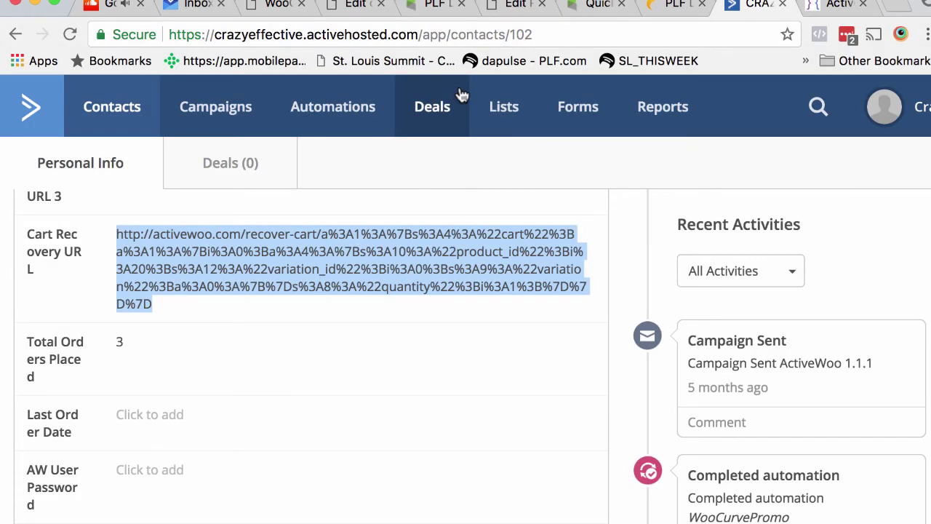
{"action": "key", "text": "super+Tab"}
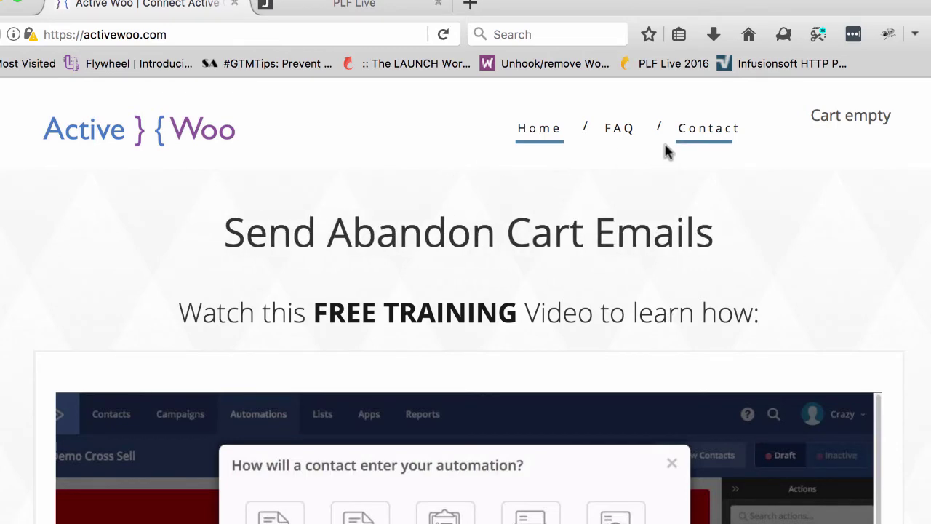
- Load the pasted Cart Recovery URL in Firefox to restore the Active Woo $79.00 cart
{"action": "left_click", "coordinate": [284, 29]}
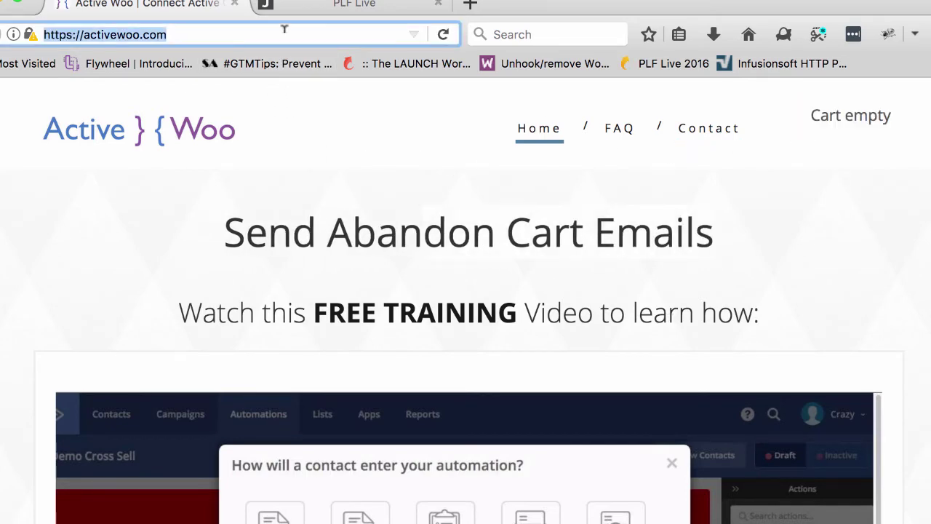
{"action": "key", "text": "super+v"}
{"action": "key", "text": "Return"}
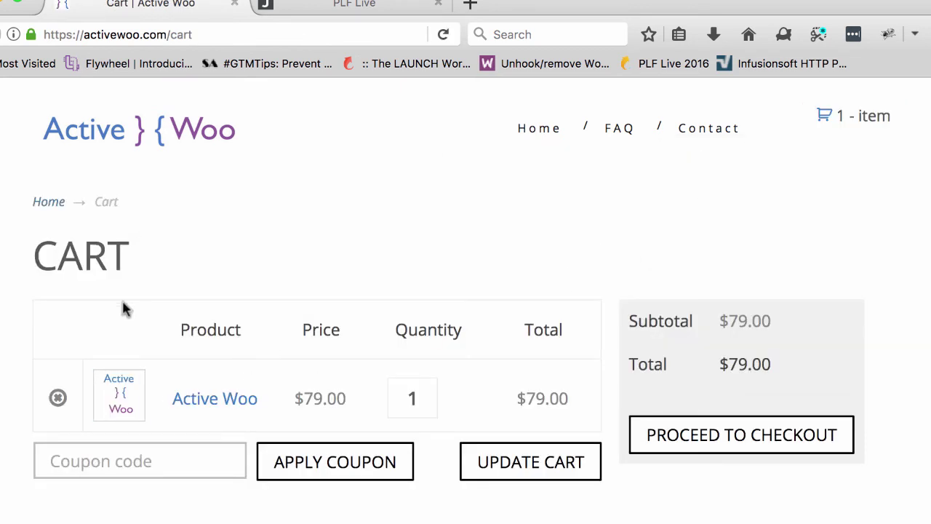
{"action": "left_click_drag", "start_coordinate": [527, 3], "coordinate": [551, 6]}
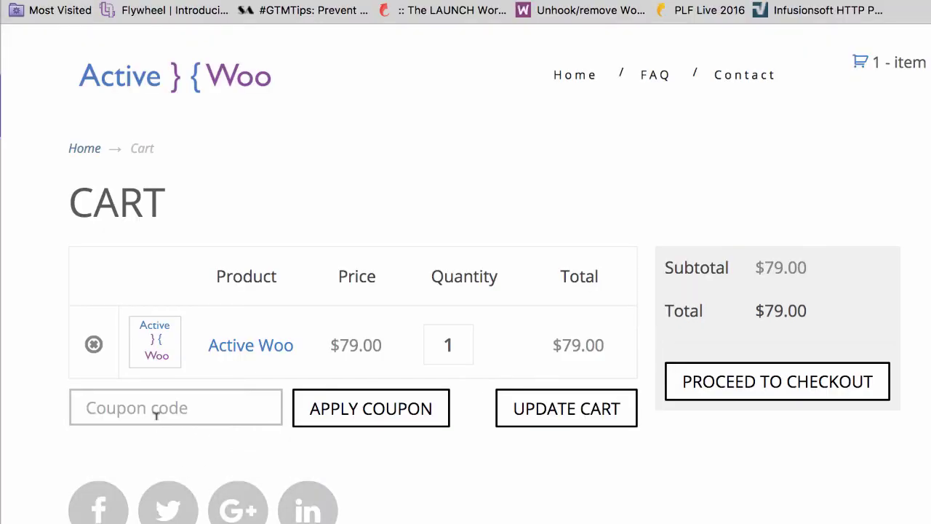
- Paste coupon code spianed1 into the cart's coupon field and apply it
{"action": "left_click", "coordinate": [156, 414]}
{"action": "type", "text": "spianed1"}
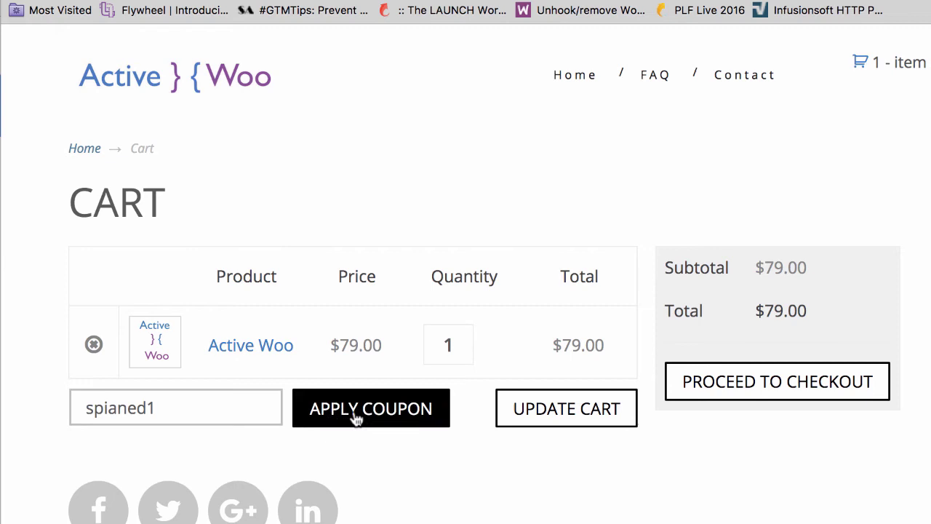
{"action": "left_click", "coordinate": [357, 418]}
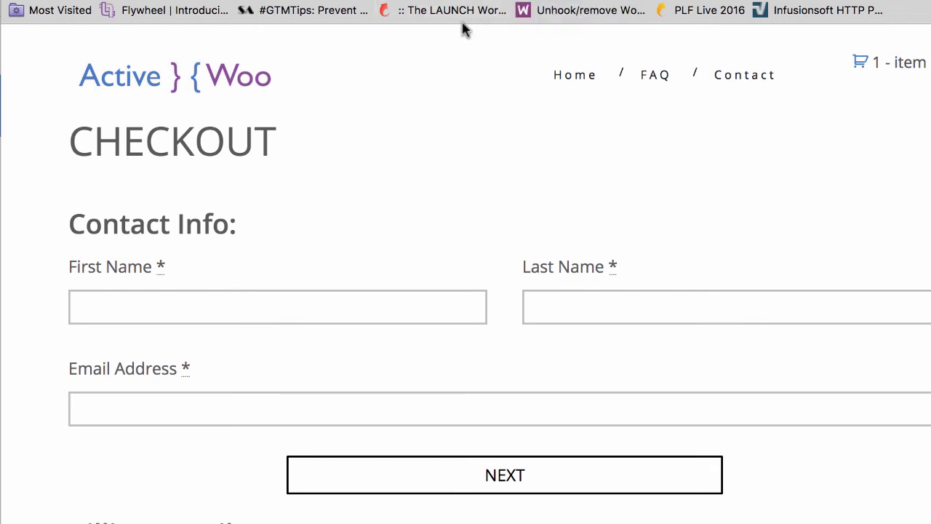
{"action": "left_click", "coordinate": [399, 1]}
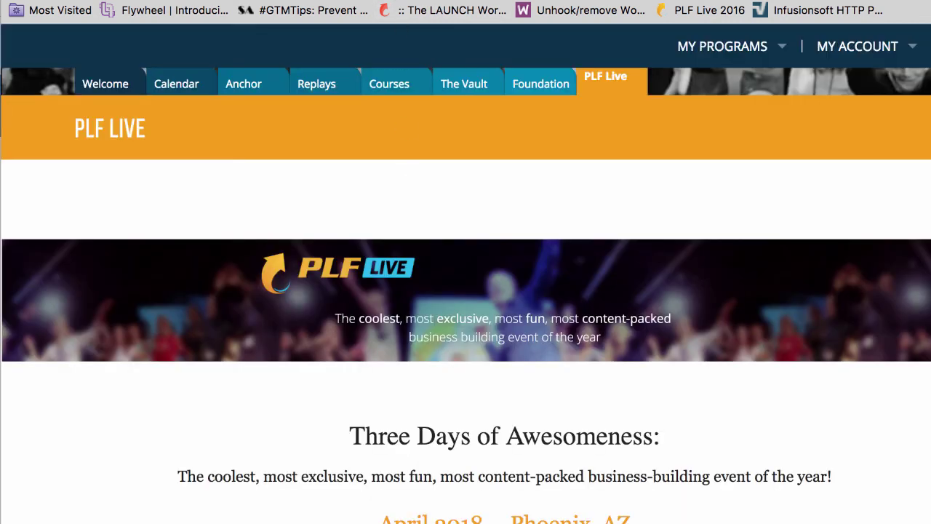
{"action": "left_click", "coordinate": [364, 1]}
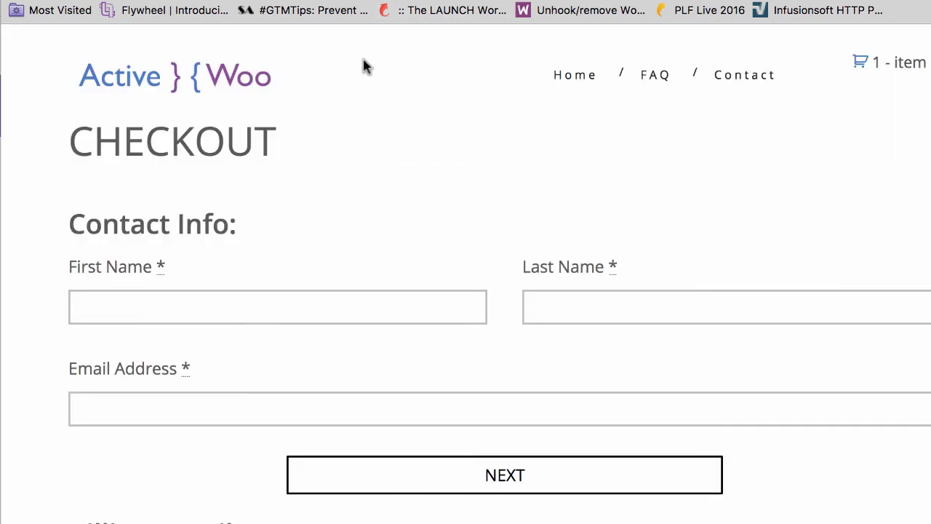